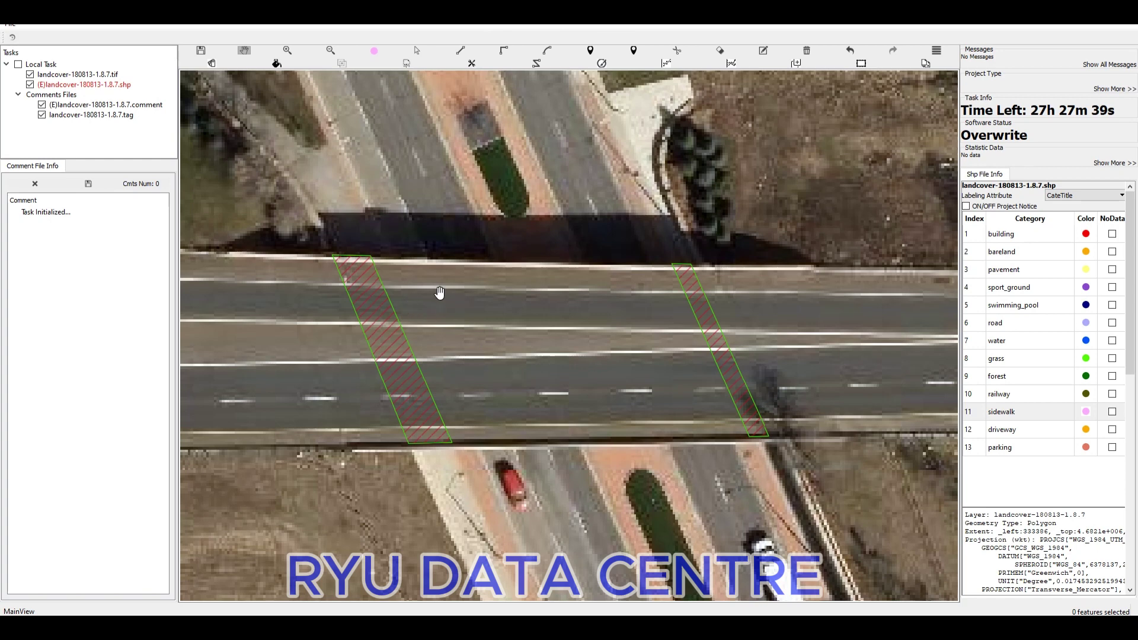
# Draw a four-corner polygon over the whole bridge deck and label it road.
pyautogui.press('f')
pyautogui.click(184, 255)
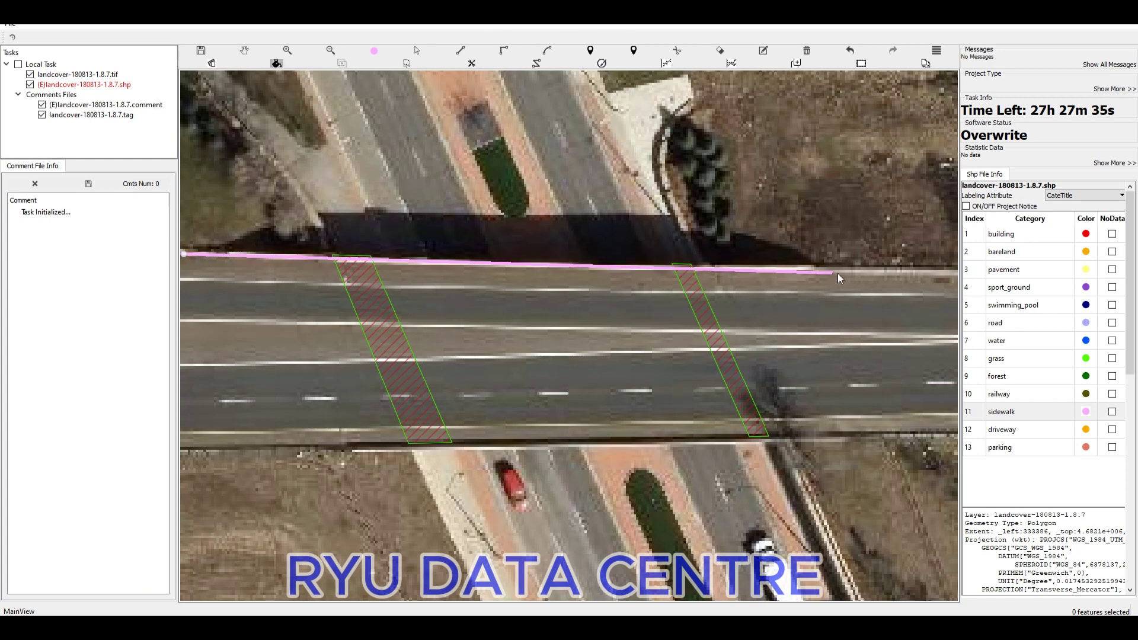
pyautogui.click(923, 274)
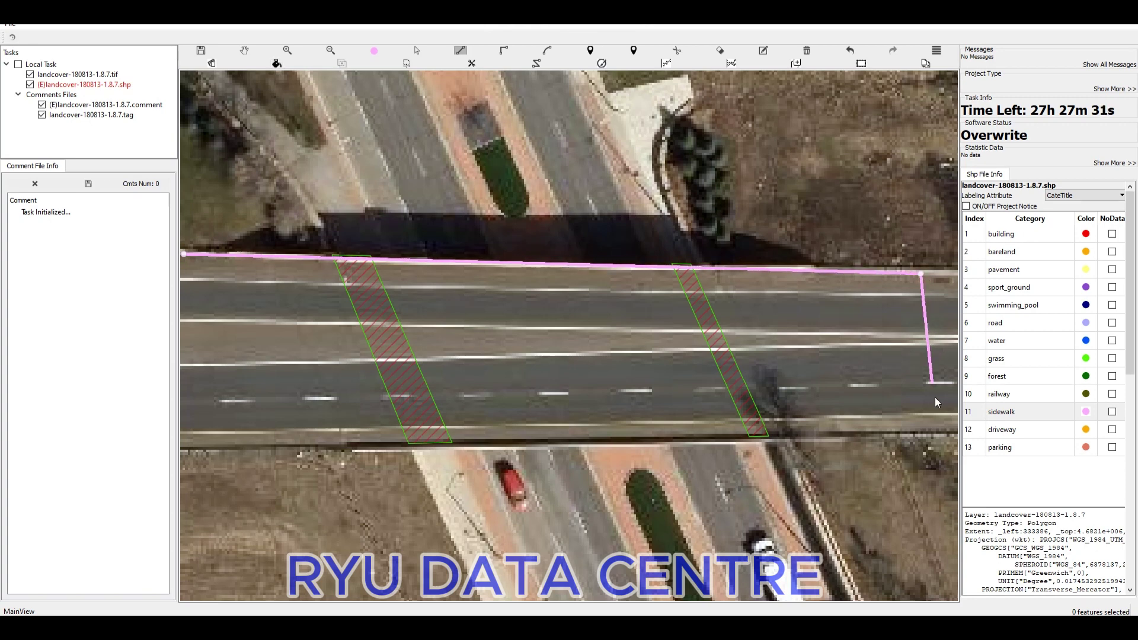
pyautogui.click(945, 434)
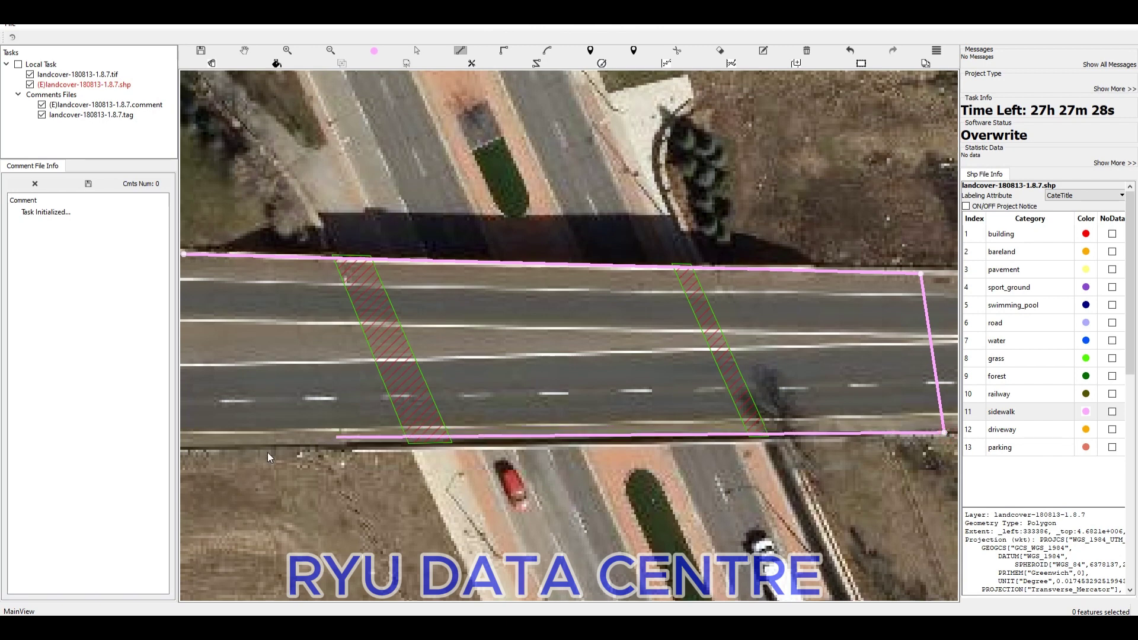
pyautogui.doubleClick(184, 444)
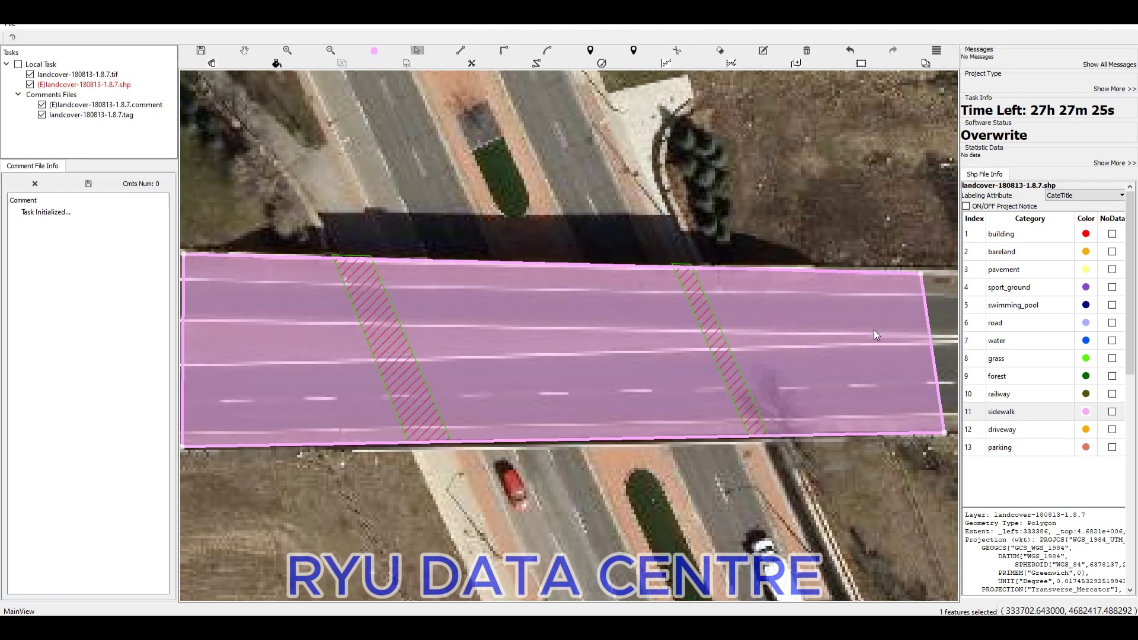
pyautogui.click(1012, 327)
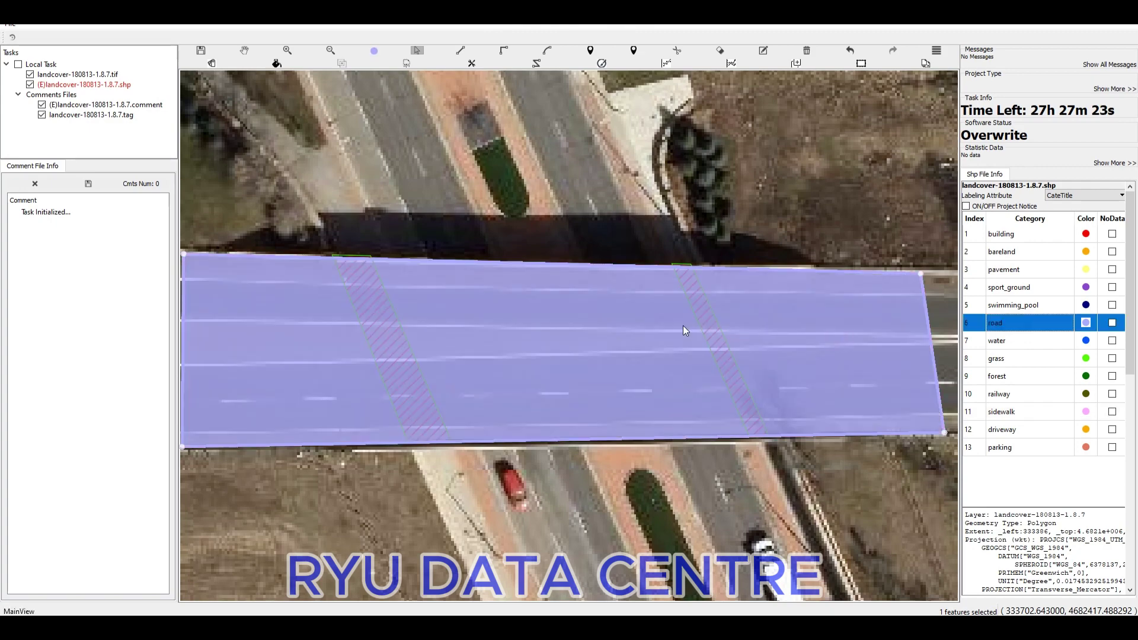
# Toggle the label layer off and on to compare the bridge polygon with the image.
pyautogui.press('space')
pyautogui.press('h')
pyautogui.press('h')
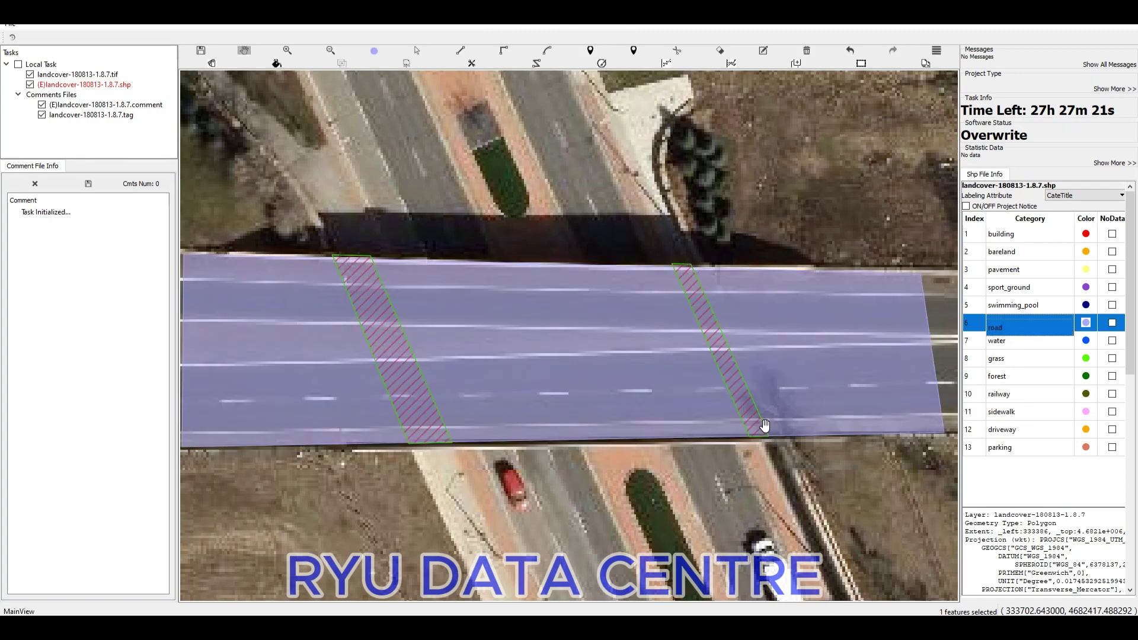
pyautogui.press('h')
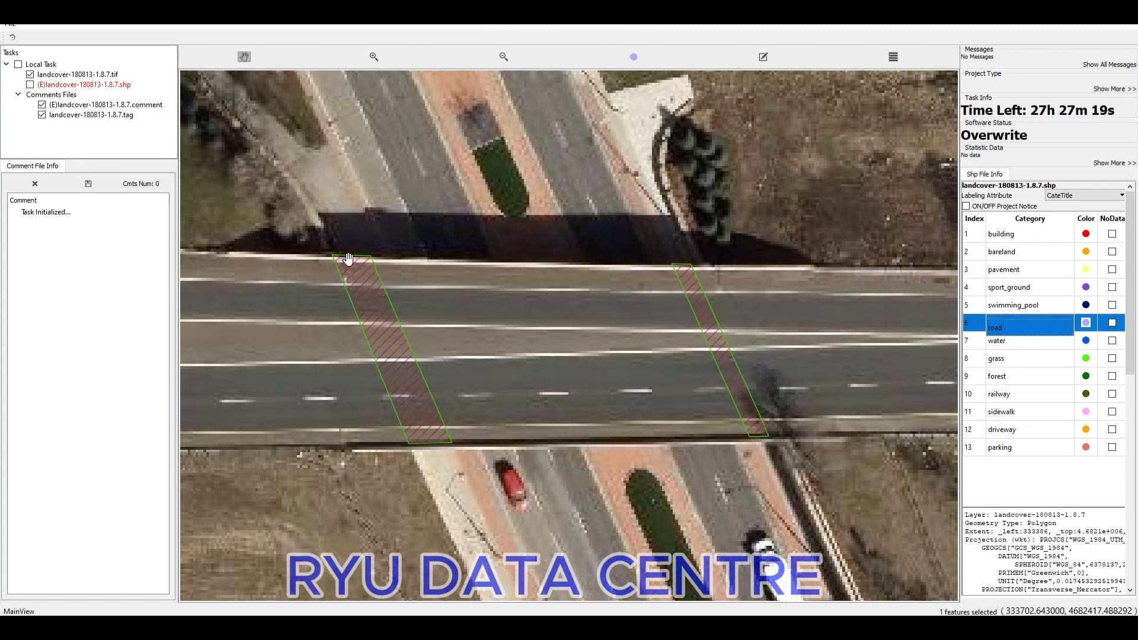
pyautogui.press('h')
pyautogui.press('h')
pyautogui.press('h')
pyautogui.press('h')
pyautogui.press('h')
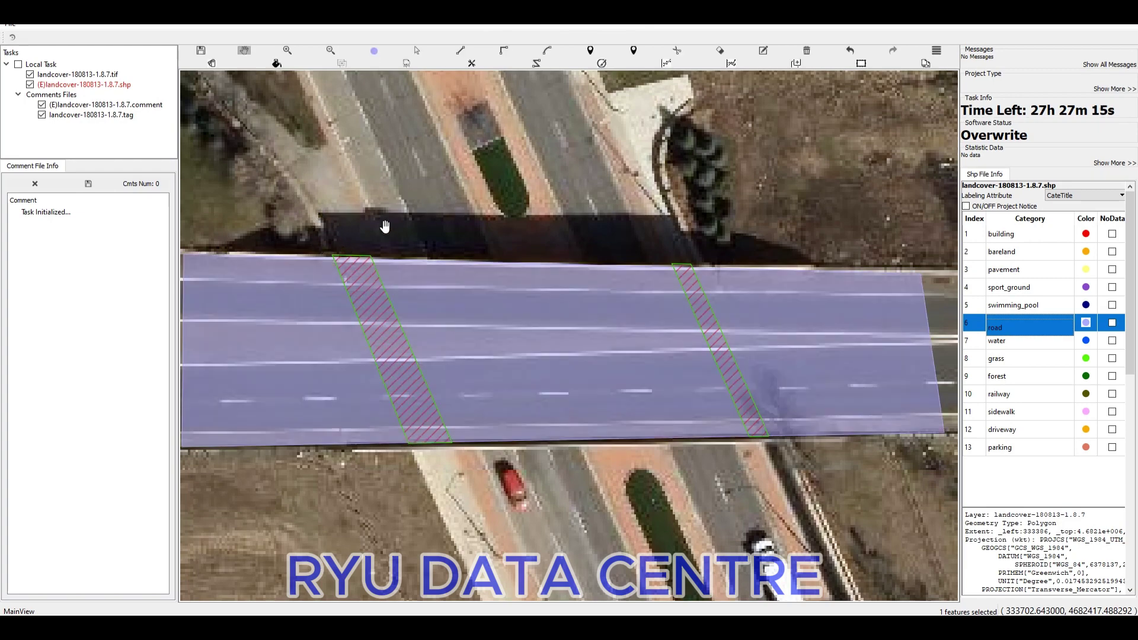
# Reposition the view so the bridge and the roads north of it are centred.
pyautogui.moveTo(386, 227); pyautogui.dragTo(399, 243)
pyautogui.press('space')
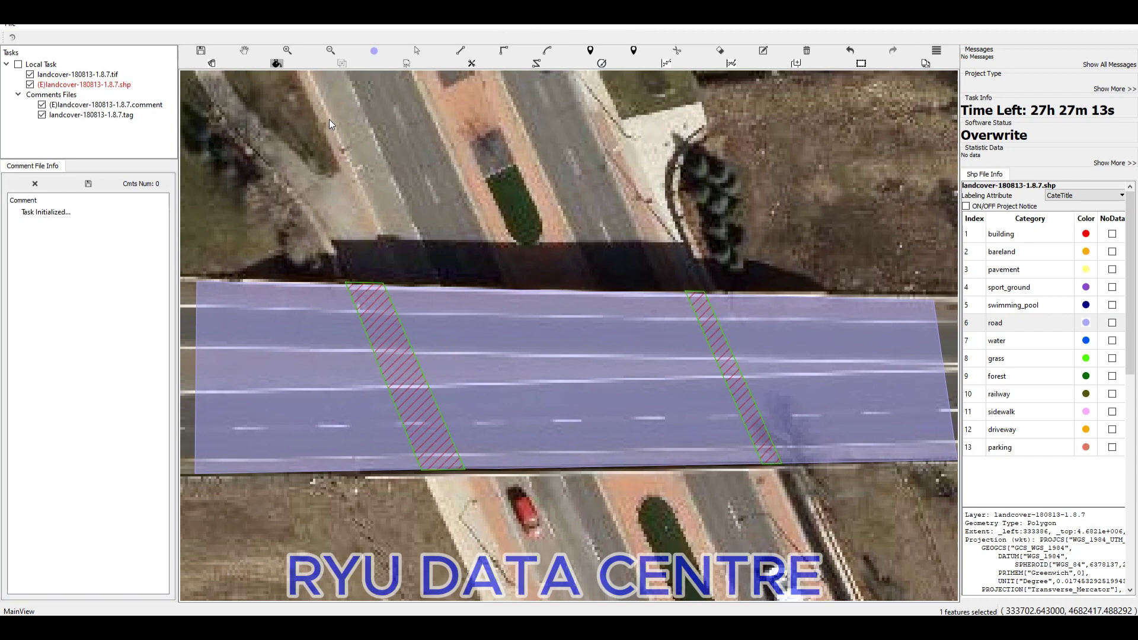
pyautogui.click(326, 104)
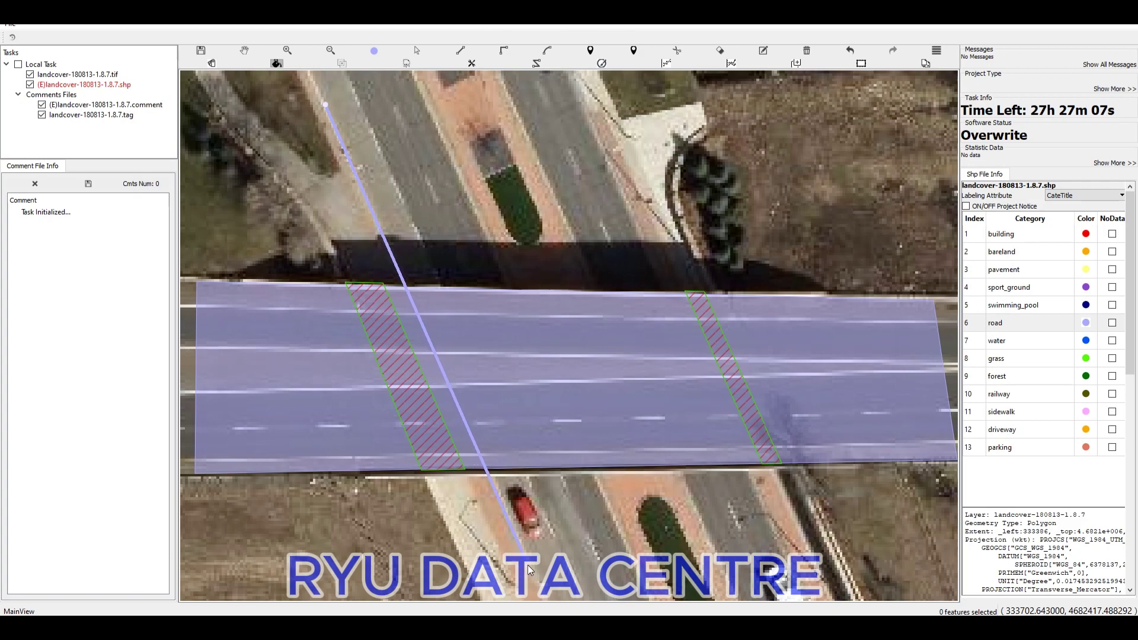
pyautogui.press('space')
pyautogui.moveTo(428, 236); pyautogui.dragTo(529, 411)
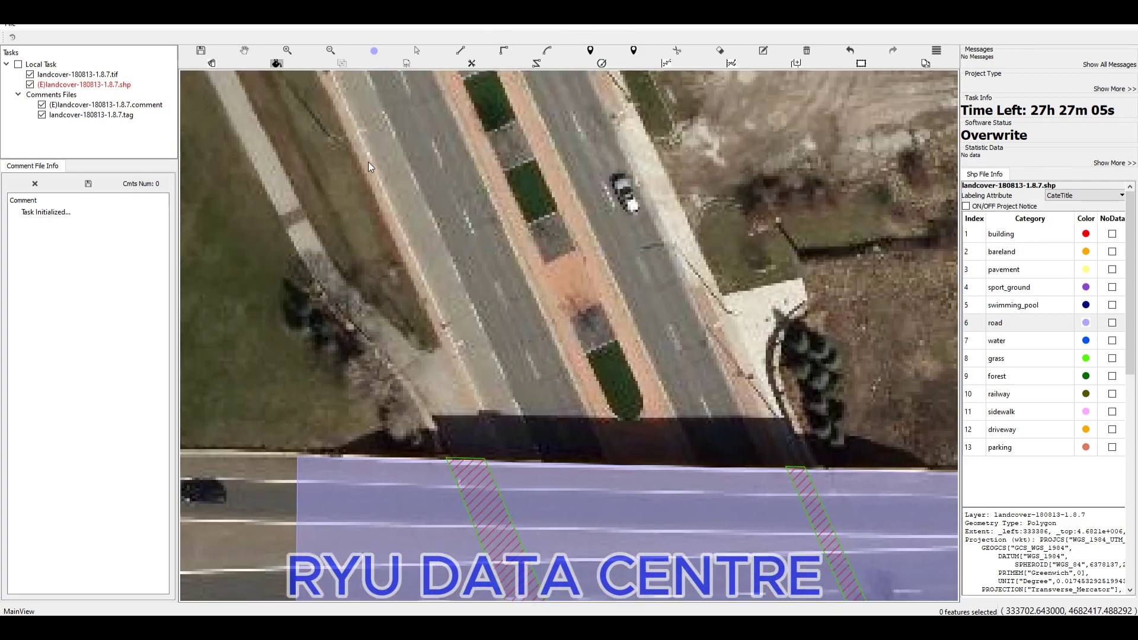
pyautogui.press('space')
pyautogui.moveTo(497, 338); pyautogui.dragTo(478, 147)
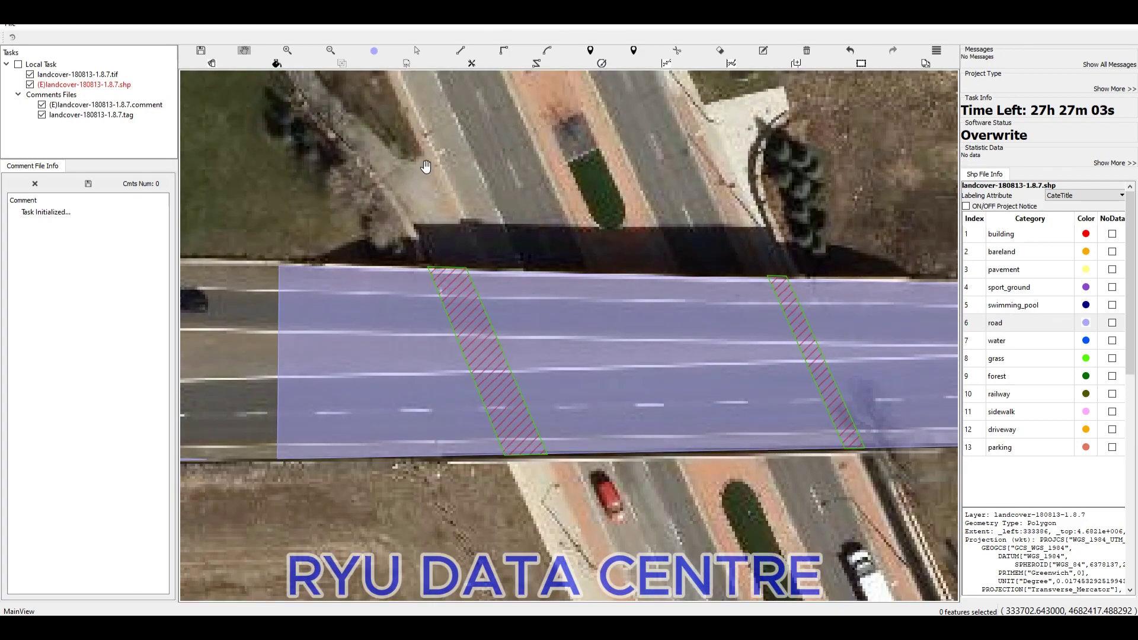
pyautogui.press('space')
# Trace the left and right underpass roads beneath the bridge as road polygons.
pyautogui.press('l')
pyautogui.click(402, 80)
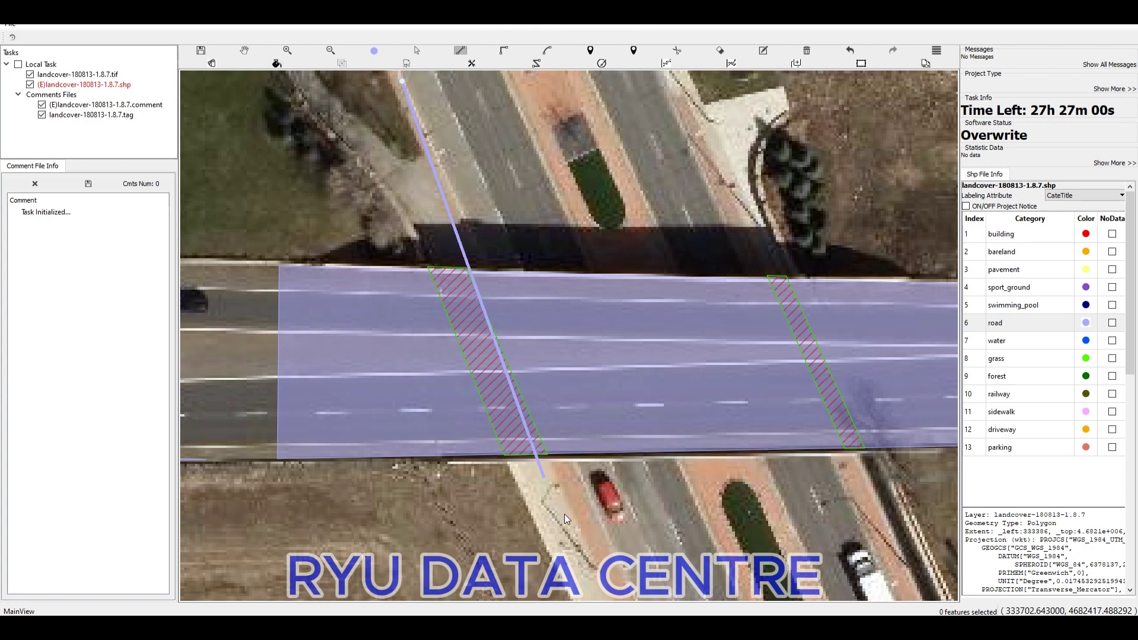
pyautogui.click(618, 567)
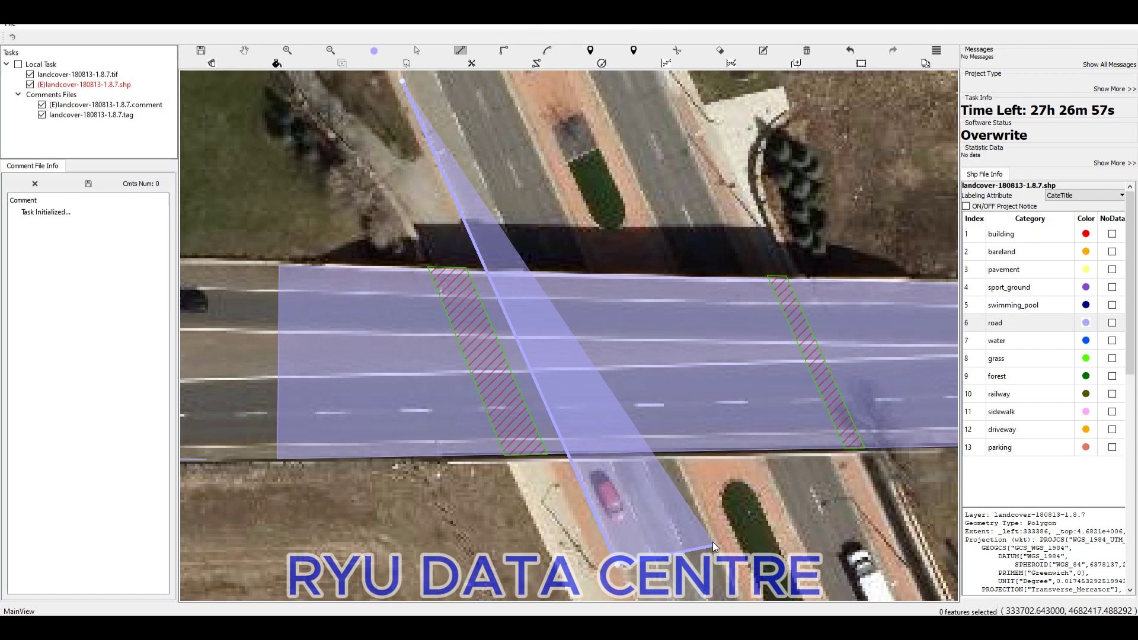
pyautogui.click(717, 543)
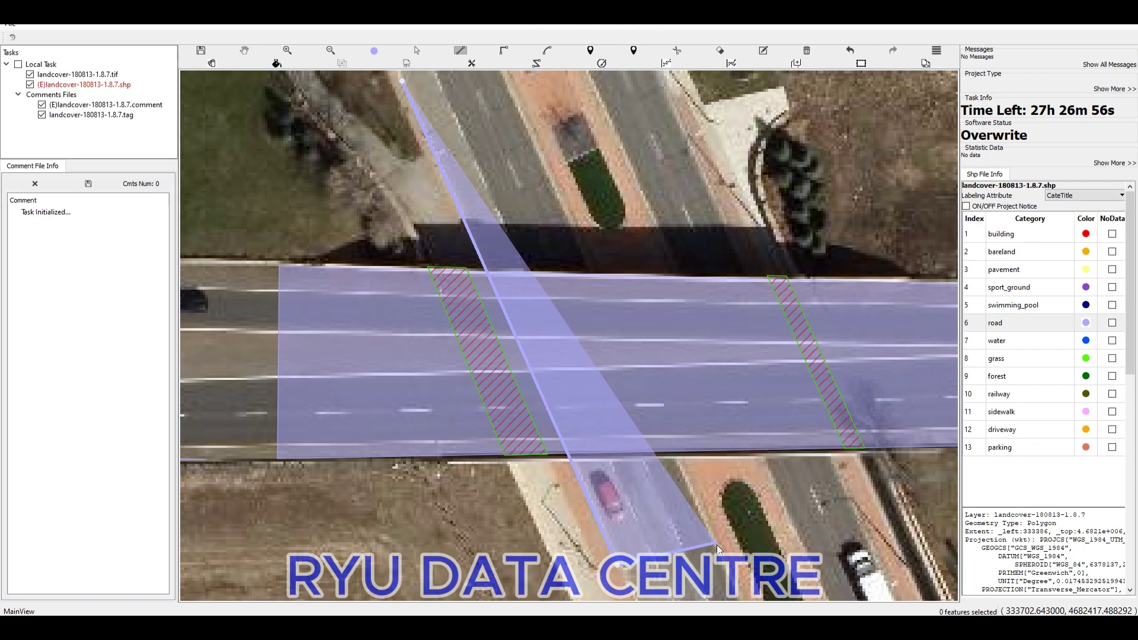
pyautogui.click(503, 78)
pyautogui.rightClick(596, 122)
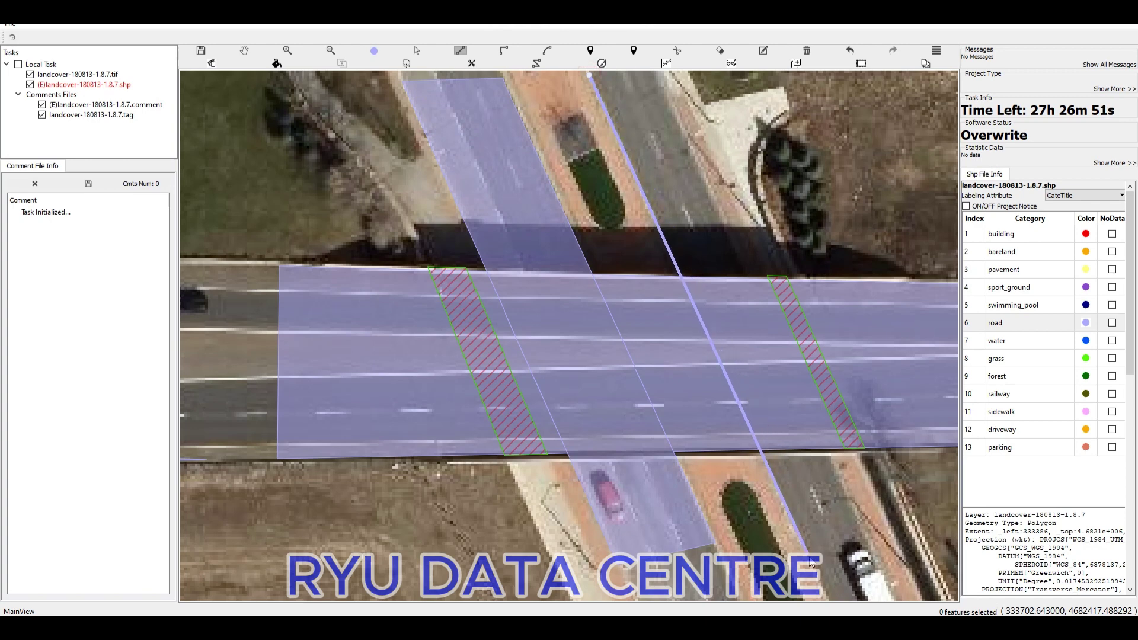
pyautogui.click(864, 536)
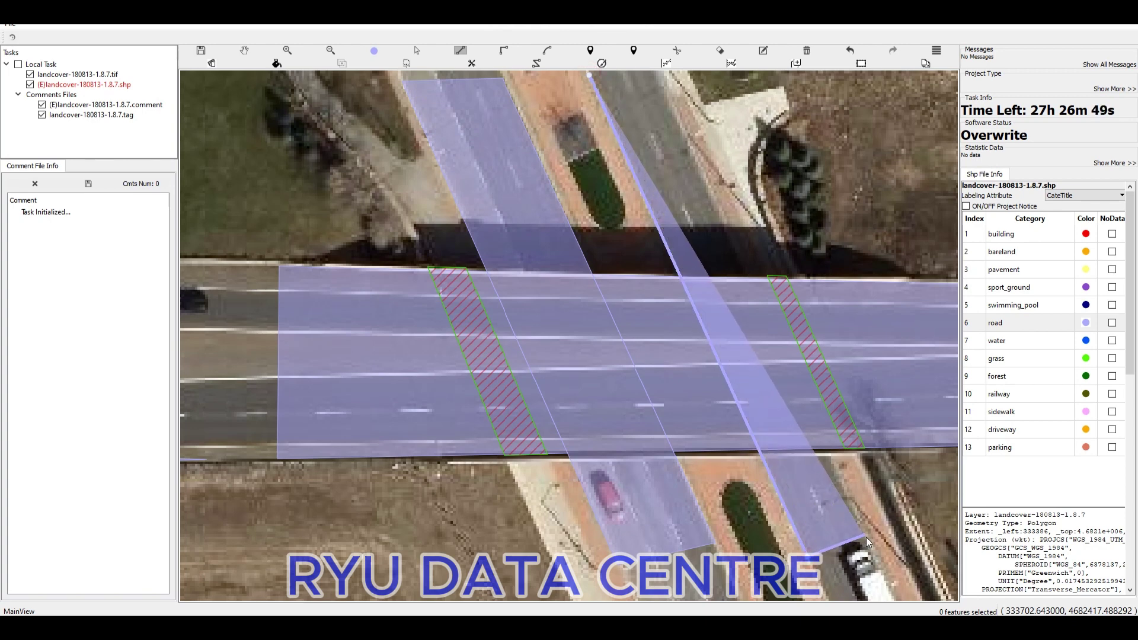
pyautogui.doubleClick(658, 77)
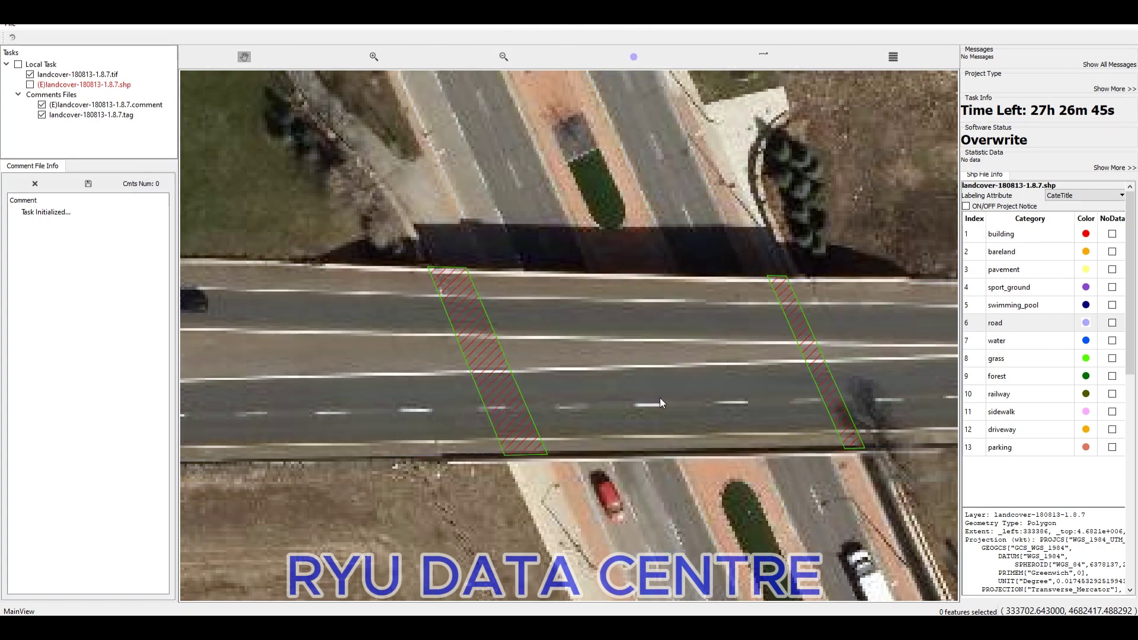
pyautogui.press('space')
pyautogui.press('space')
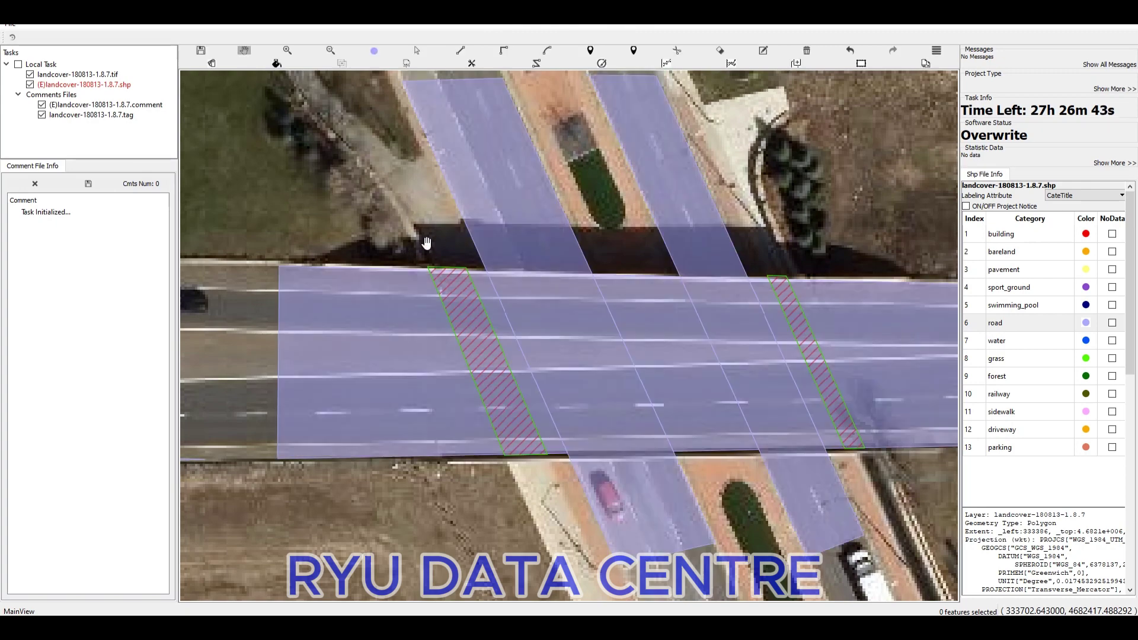
pyautogui.moveTo(523, 437)
pyautogui.mouseDown()
pyautogui.moveTo(474, 356)
pyautogui.moveTo(450, 415)
pyautogui.moveTo(450, 391)
pyautogui.moveTo(546, 401)
pyautogui.mouseUp()
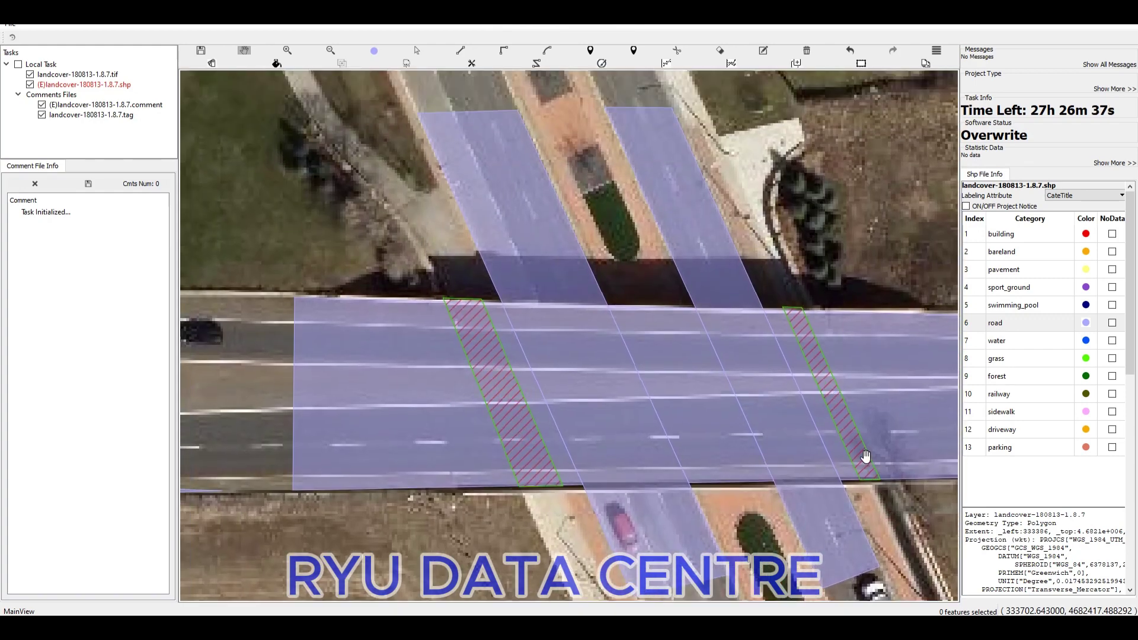
pyautogui.press('Escape')
pyautogui.click(748, 371)
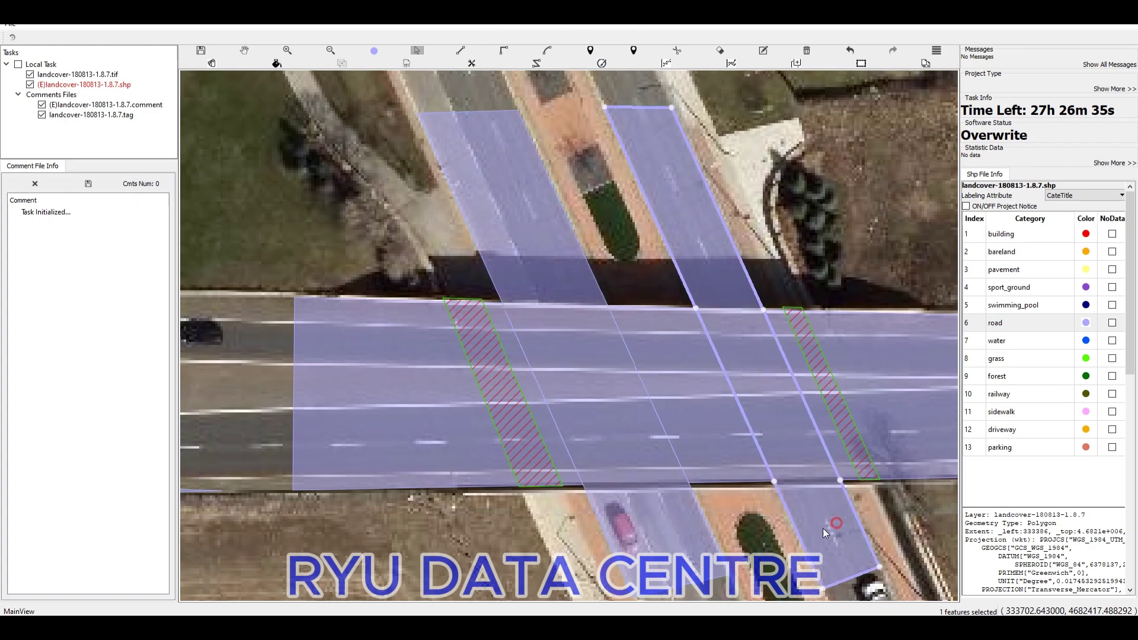
pyautogui.click(686, 440)
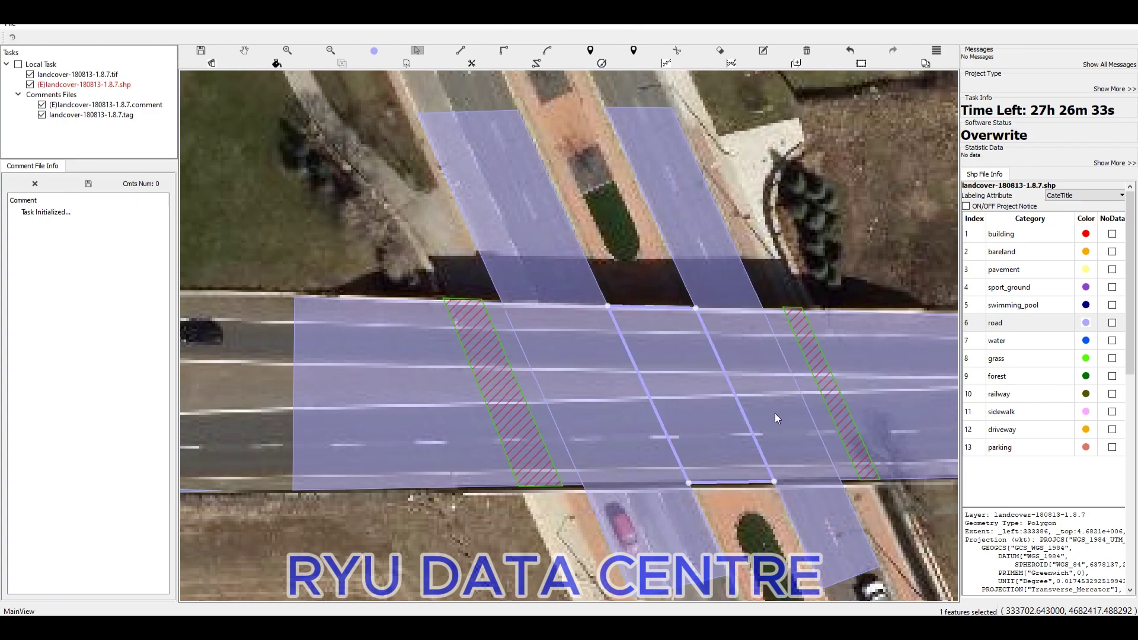
pyautogui.click(698, 271)
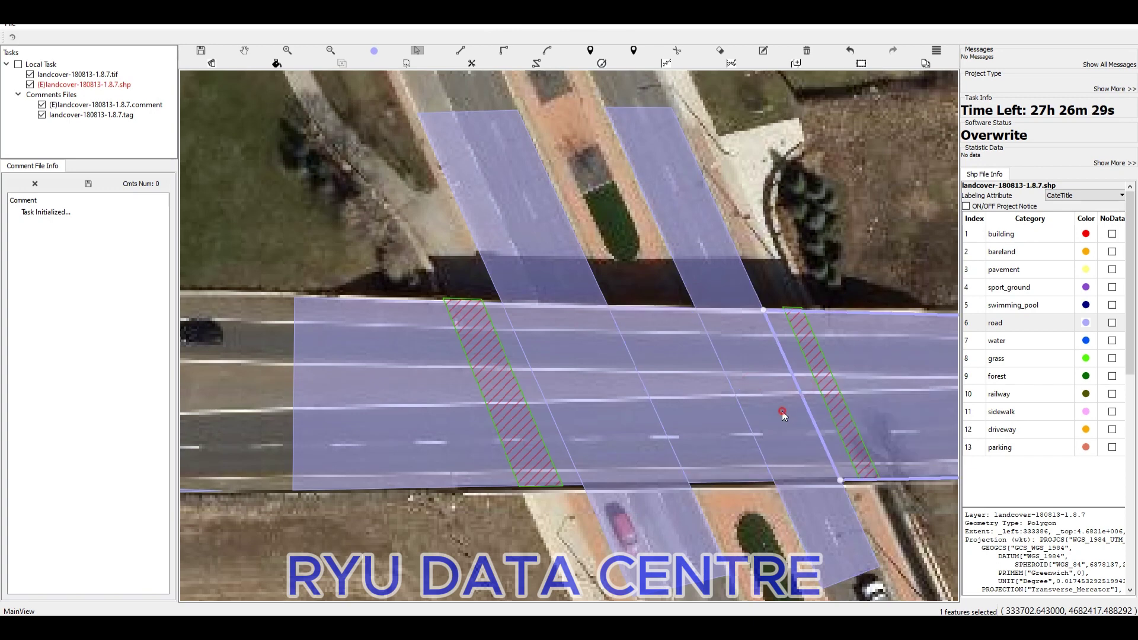
pyautogui.click(599, 422)
pyautogui.click(453, 280)
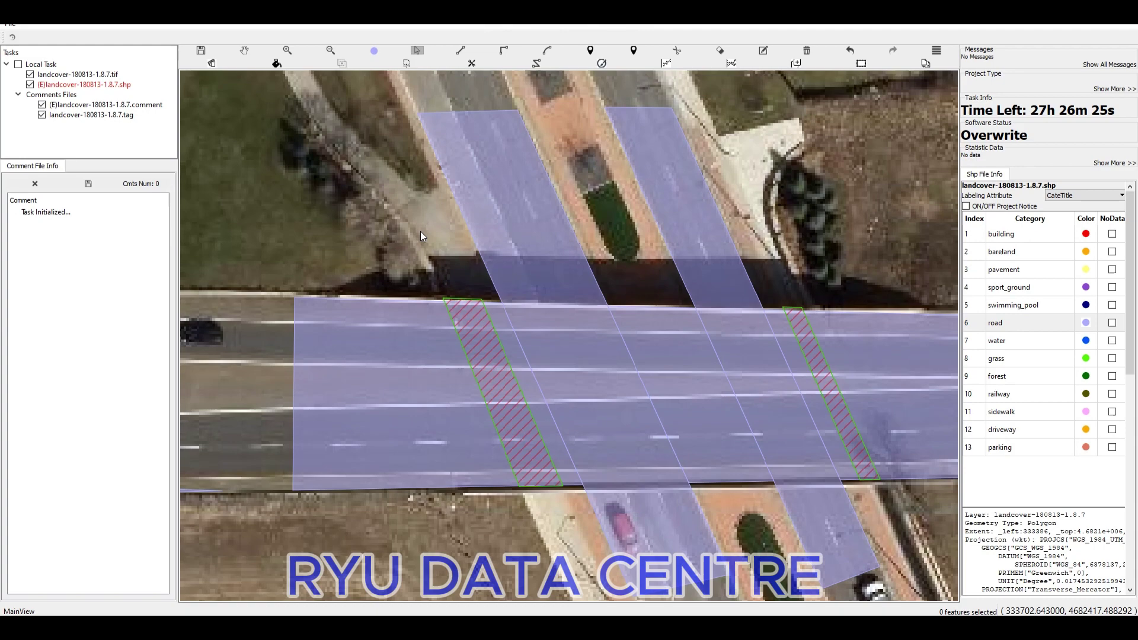
pyautogui.press('space')
pyautogui.press('space')
pyautogui.press('space')
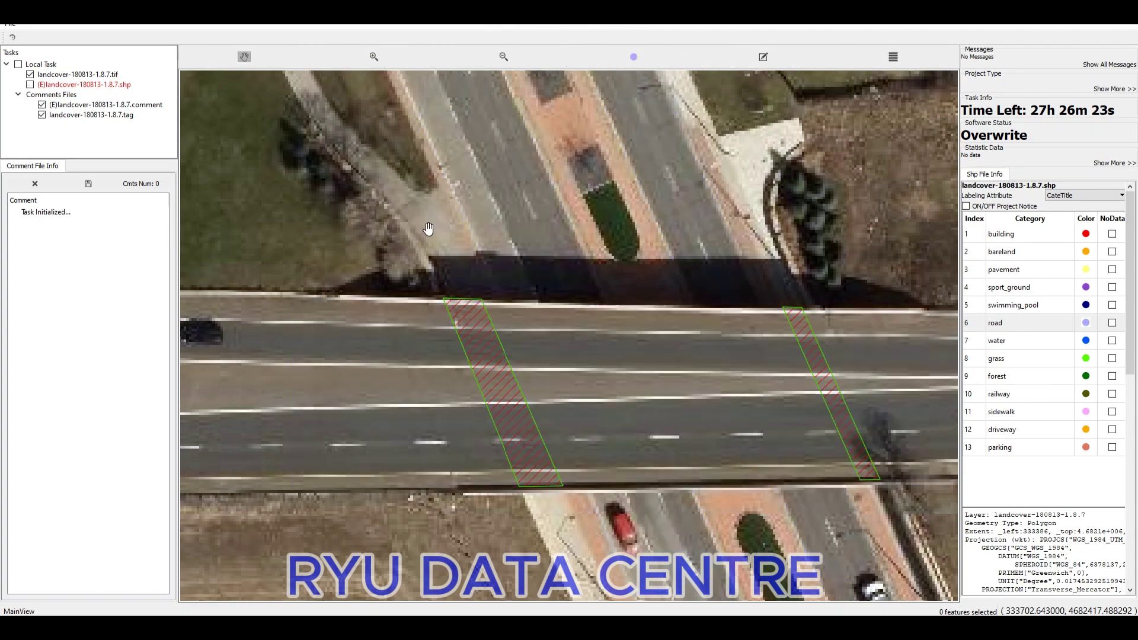
pyautogui.press('space')
pyautogui.press('space')
pyautogui.press('space')
pyautogui.press('space')
pyautogui.press('space')
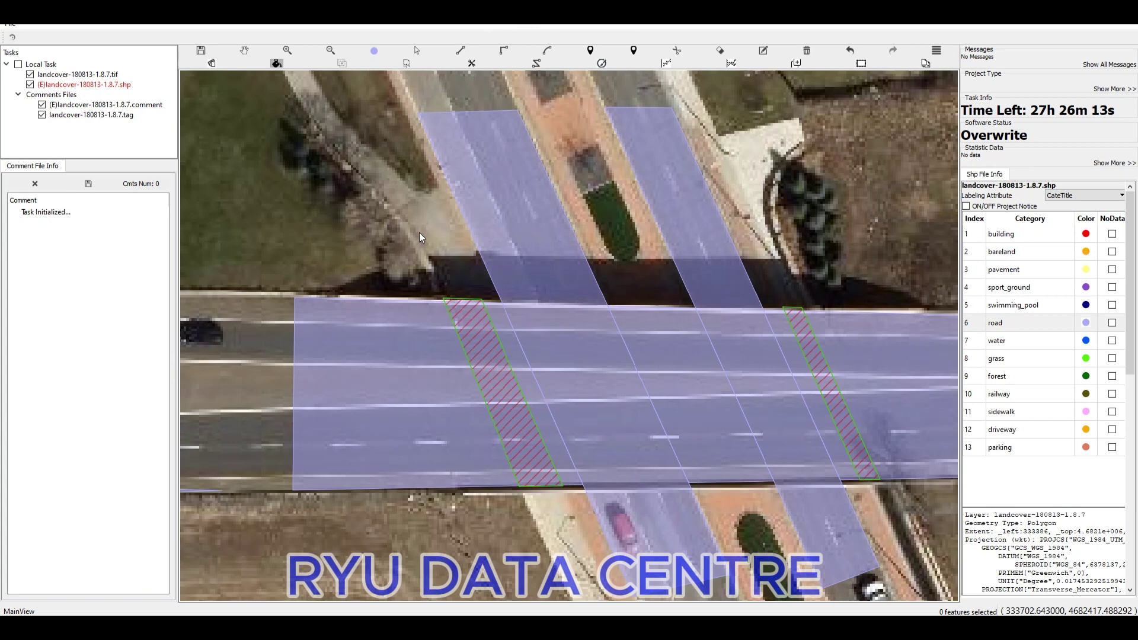
# With the sidewalk category, trace the left crossing from the footpath down beneath the bridge.
pyautogui.click(1017, 412)
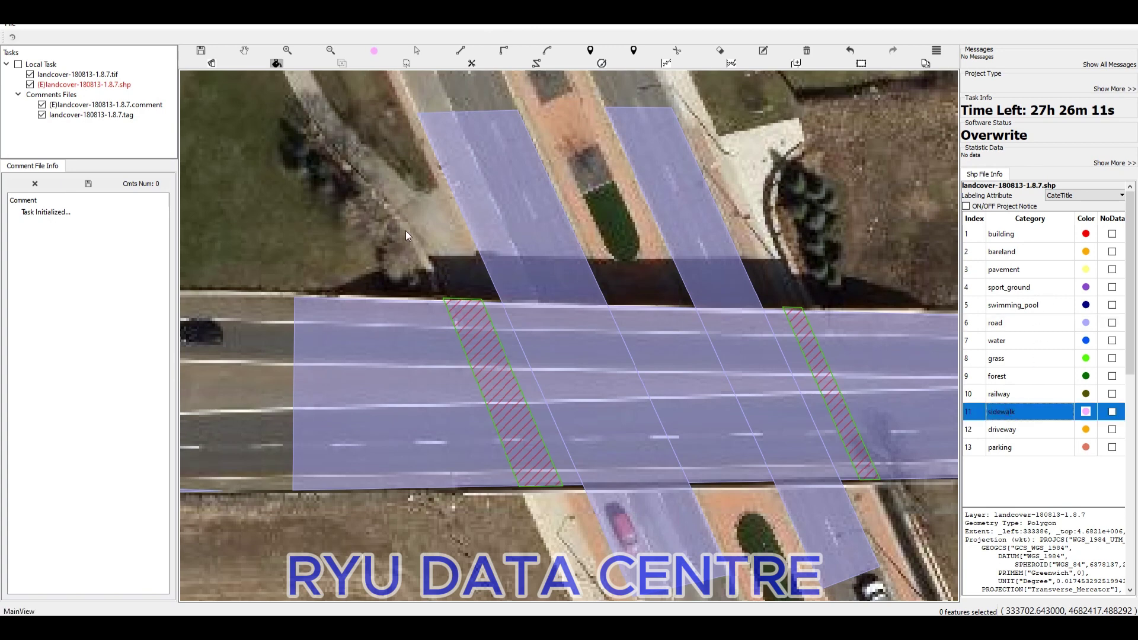
pyautogui.press('d')
pyautogui.click(404, 216)
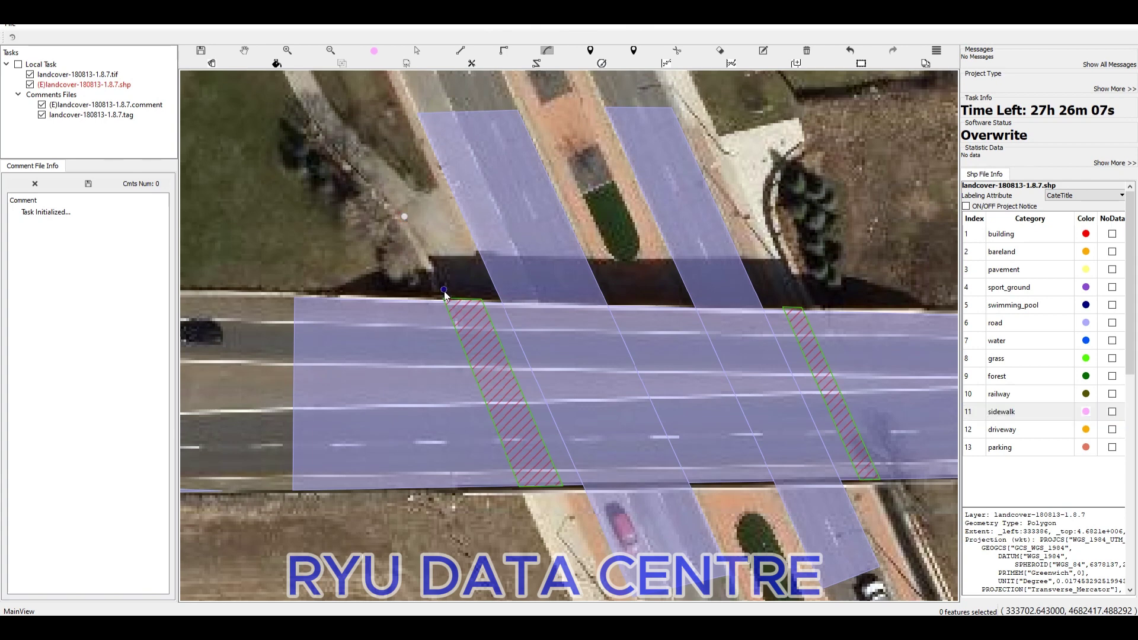
pyautogui.click(443, 290)
pyautogui.rightClick(438, 277)
pyautogui.press('l')
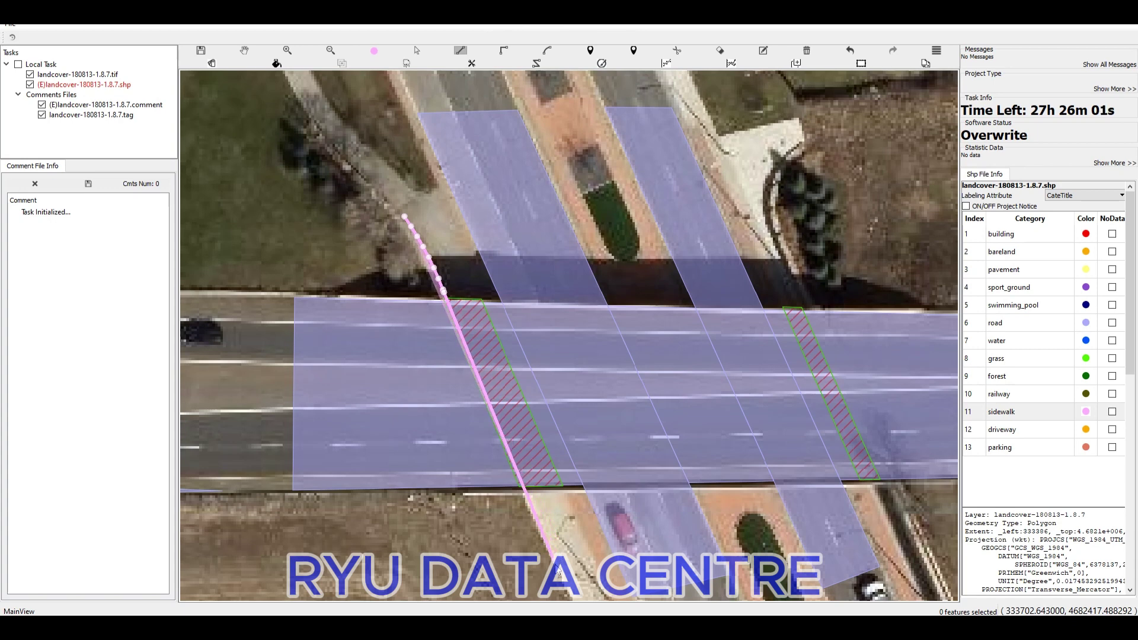
pyautogui.press('c')
pyautogui.click(556, 564)
pyautogui.doubleClick(596, 565)
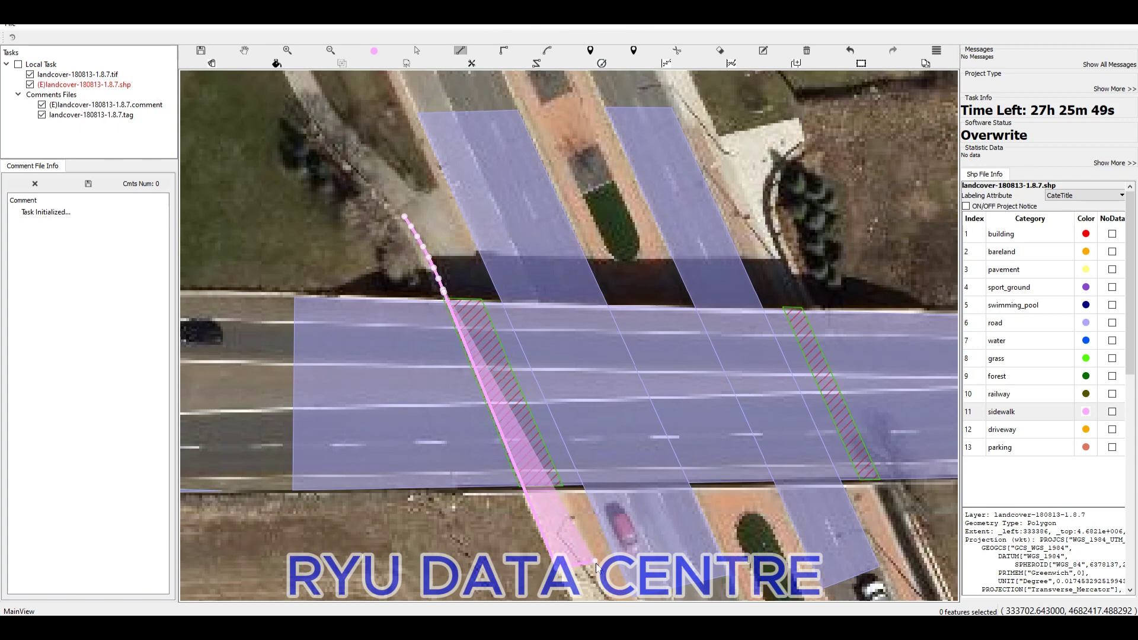
# Extend the sidewalk polygon up its other edge, commit it, and select it.
pyautogui.press('c')
pyautogui.doubleClick(449, 212)
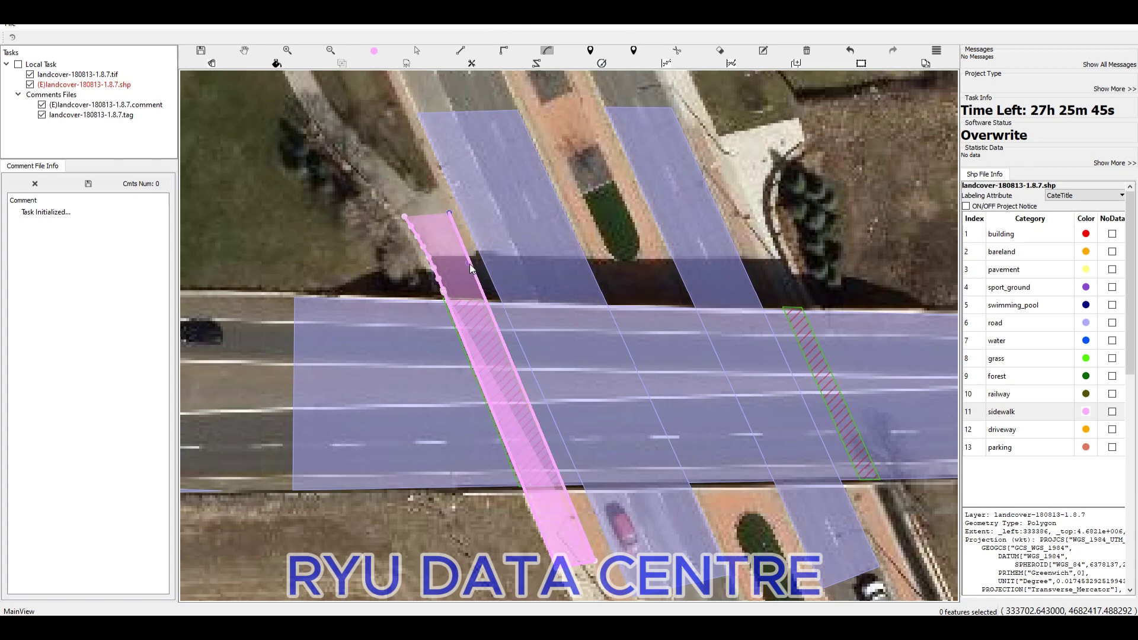
pyautogui.doubleClick(418, 225)
pyautogui.scroll(2, 494, 368)
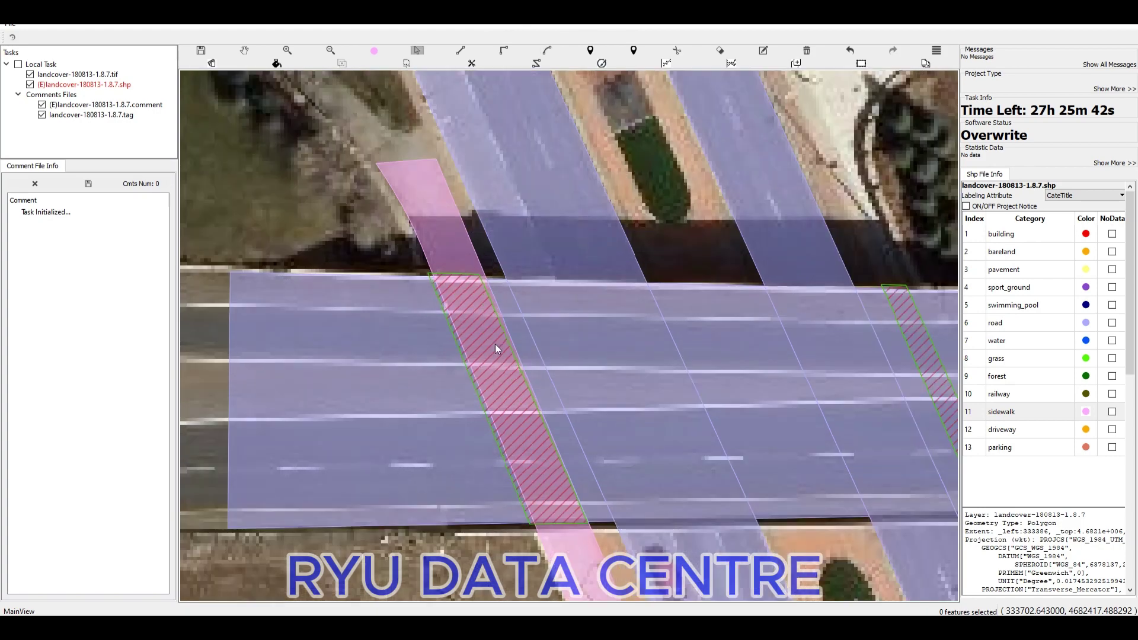
pyautogui.click(442, 240)
pyautogui.scroll(-2, 549, 503)
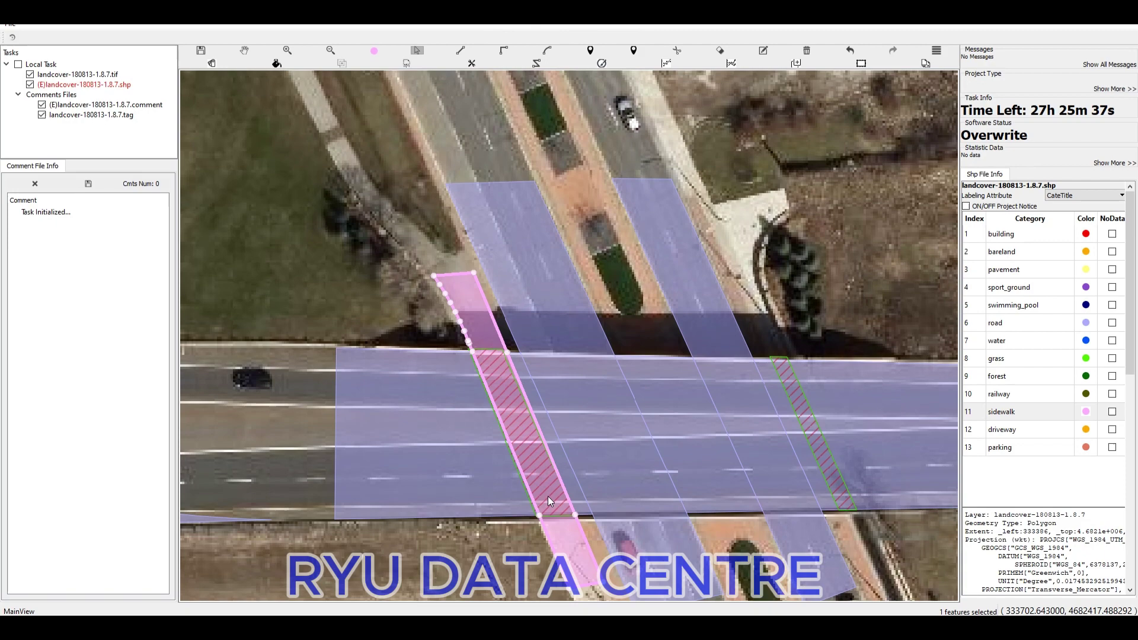
pyautogui.scroll(1, 547, 498)
pyautogui.click(397, 428)
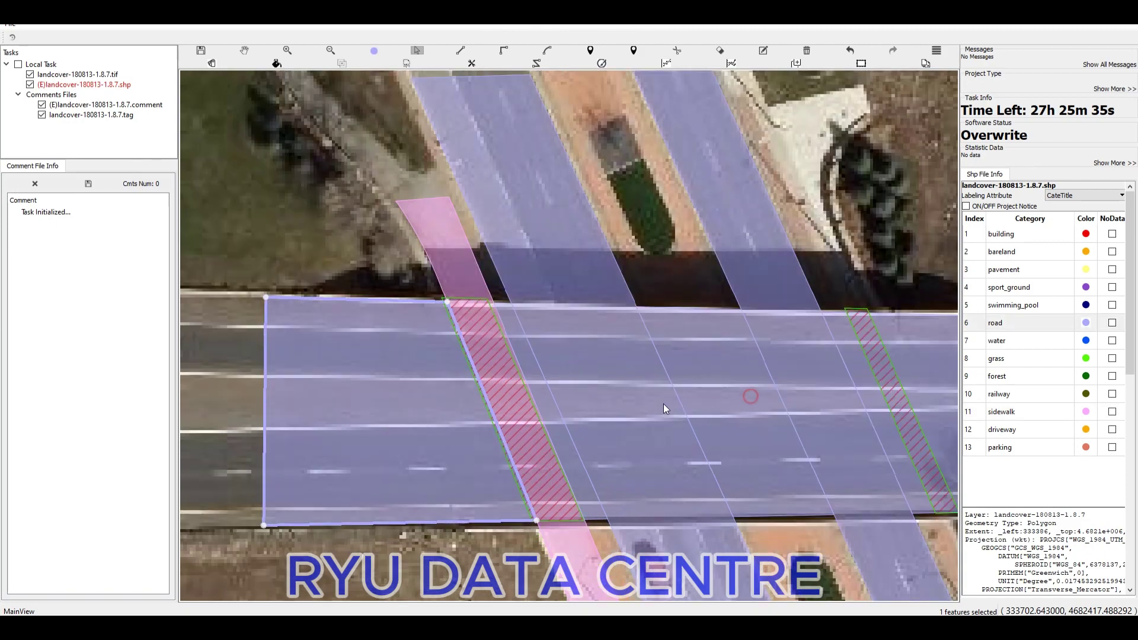
pyautogui.click(514, 402)
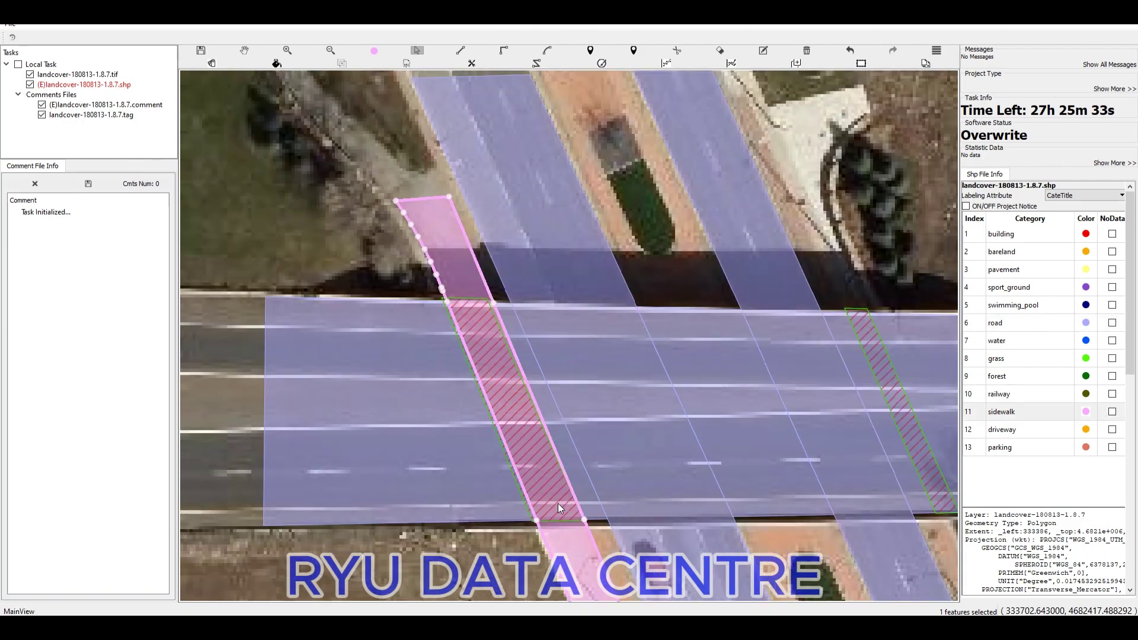
pyautogui.click(535, 464)
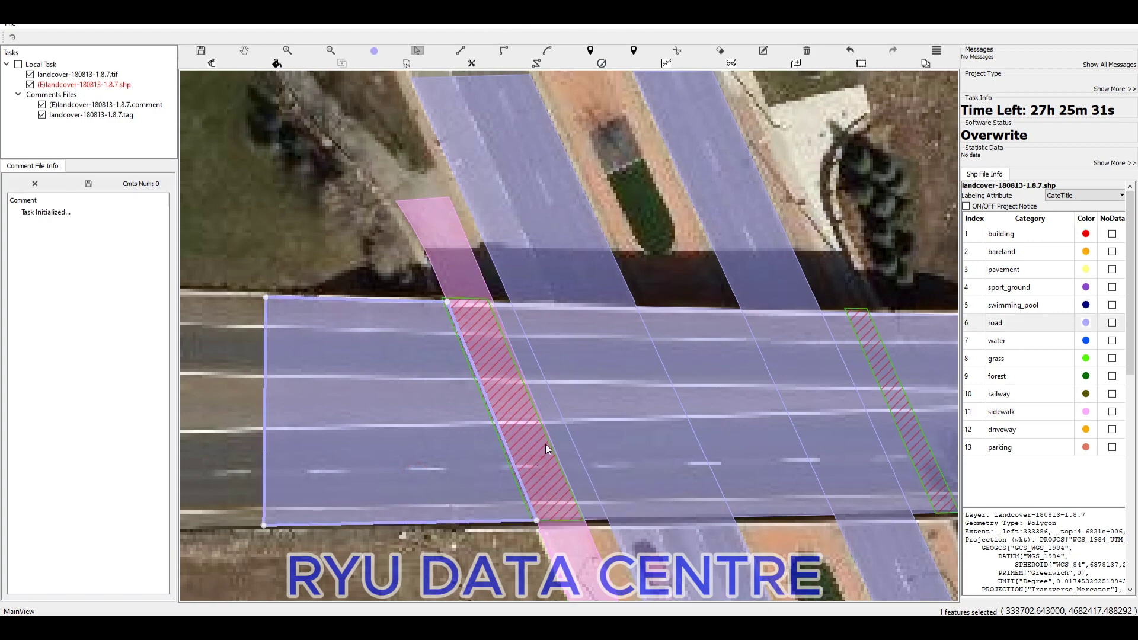
pyautogui.click(546, 446)
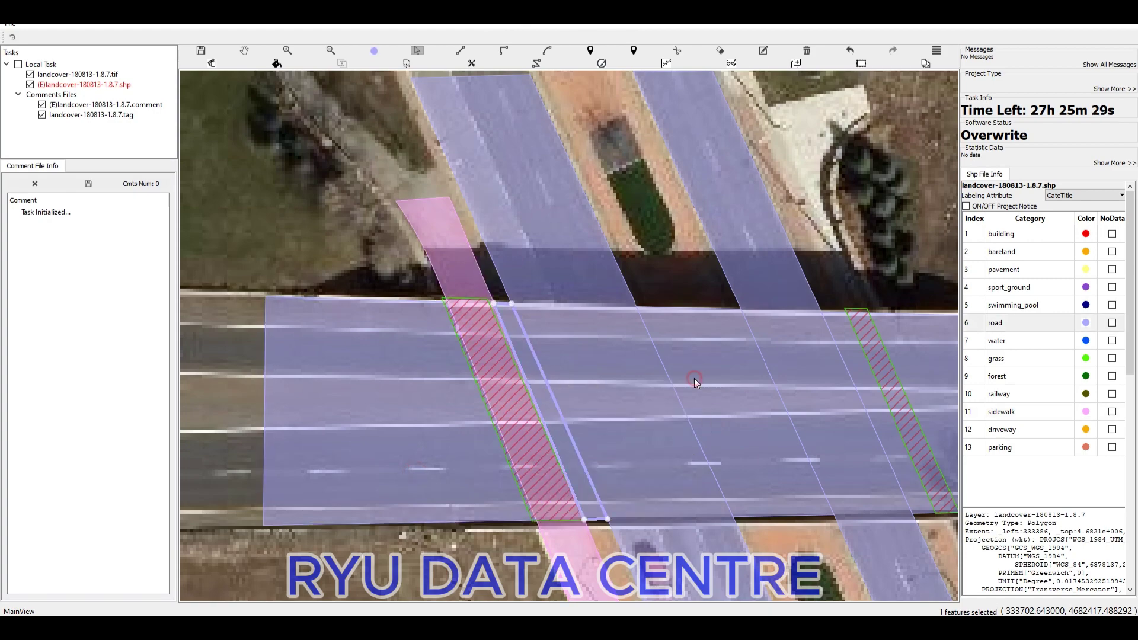
pyautogui.moveTo(573, 429); pyautogui.dragTo(624, 412)
pyautogui.scroll(3, 509, 374)
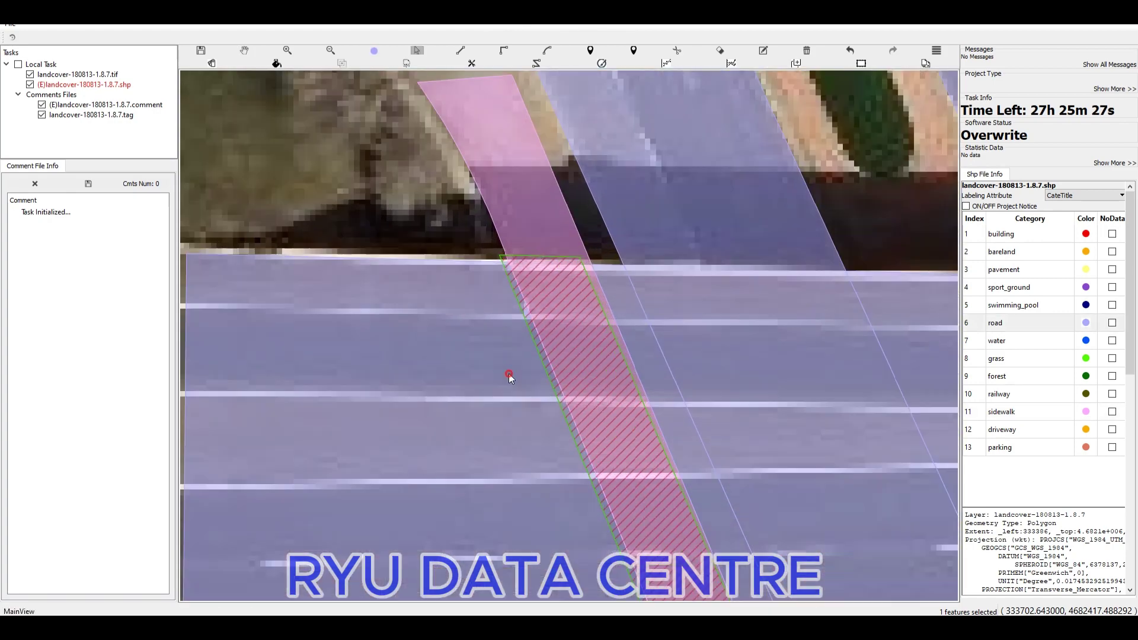
pyautogui.click(539, 386)
pyautogui.click(592, 330)
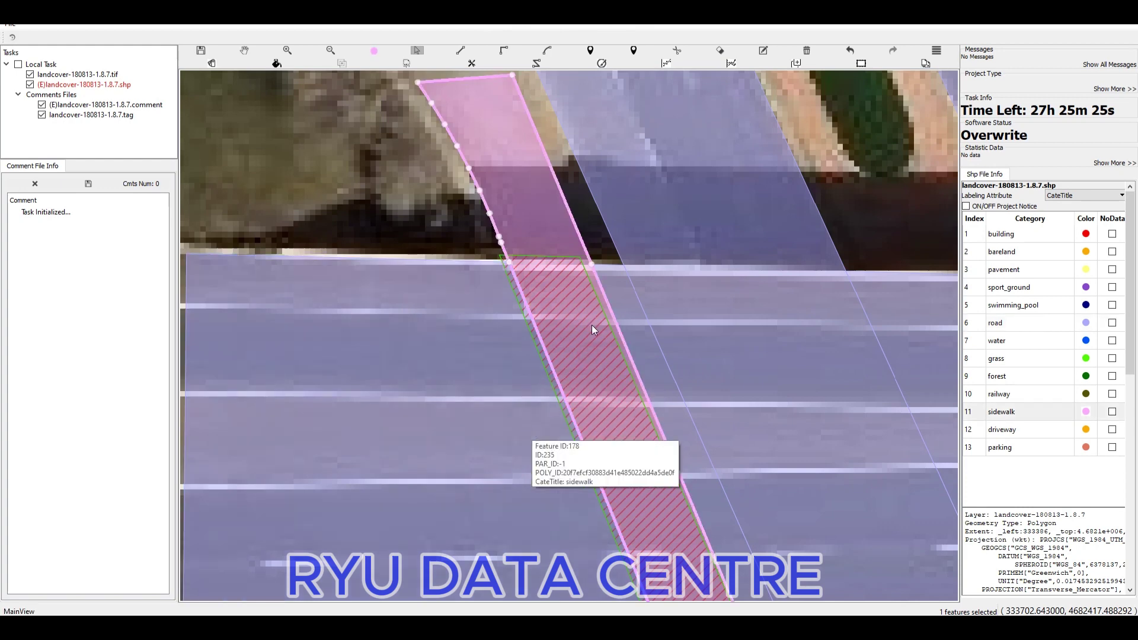
pyautogui.scroll(2, 586, 264)
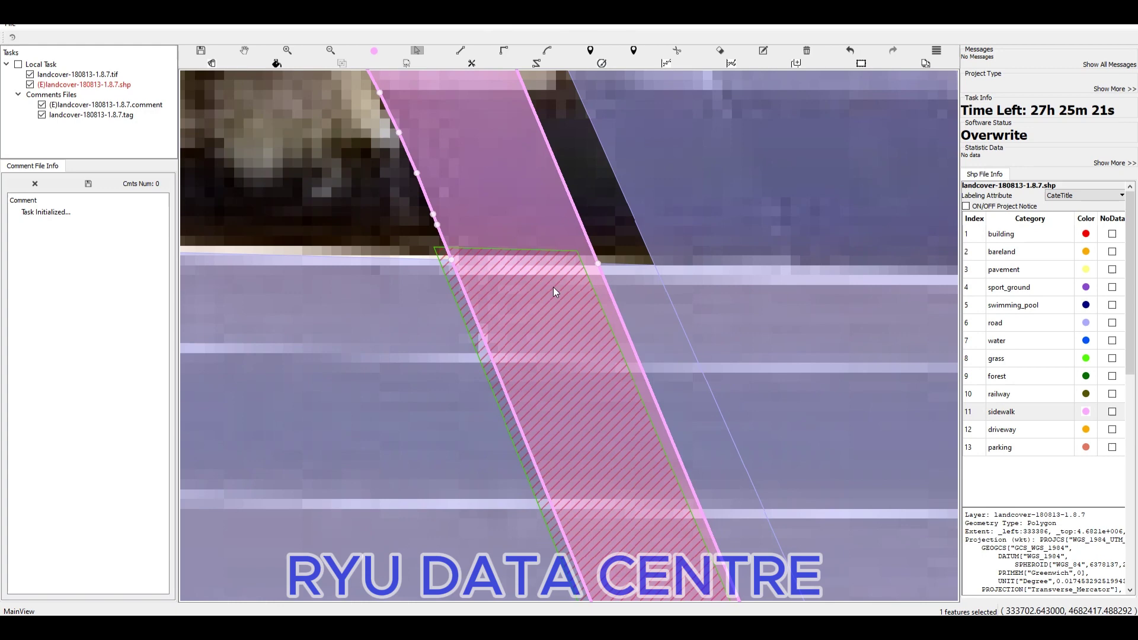
# Cut the sidewalk polygon with a split line along the bridge's upper edge and select the lower piece.
pyautogui.press('s')
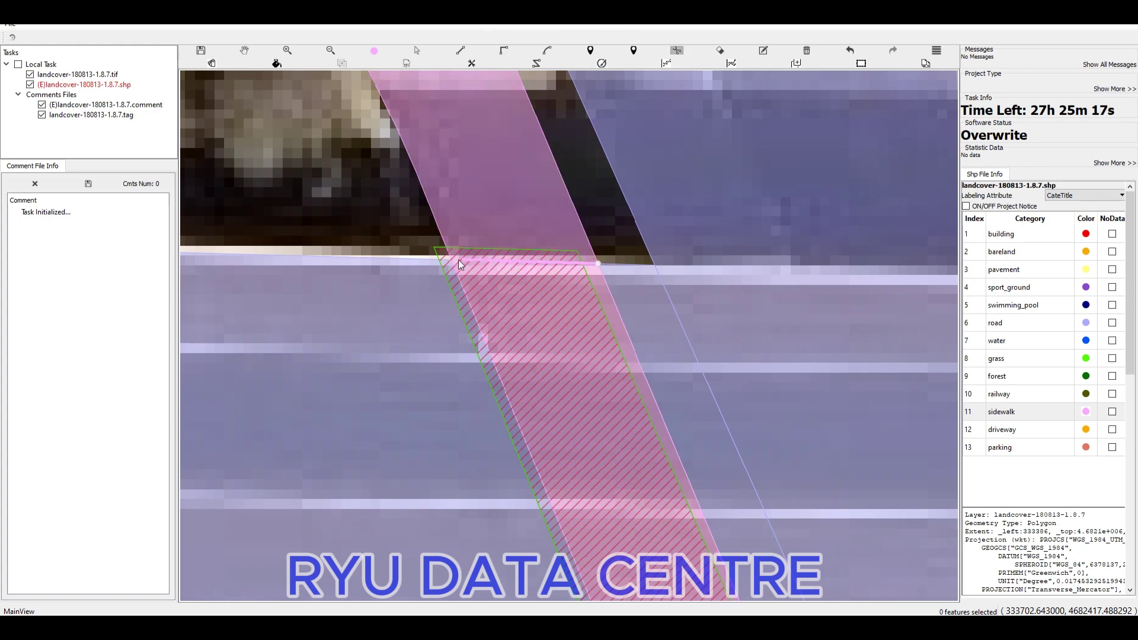
pyautogui.click(598, 265)
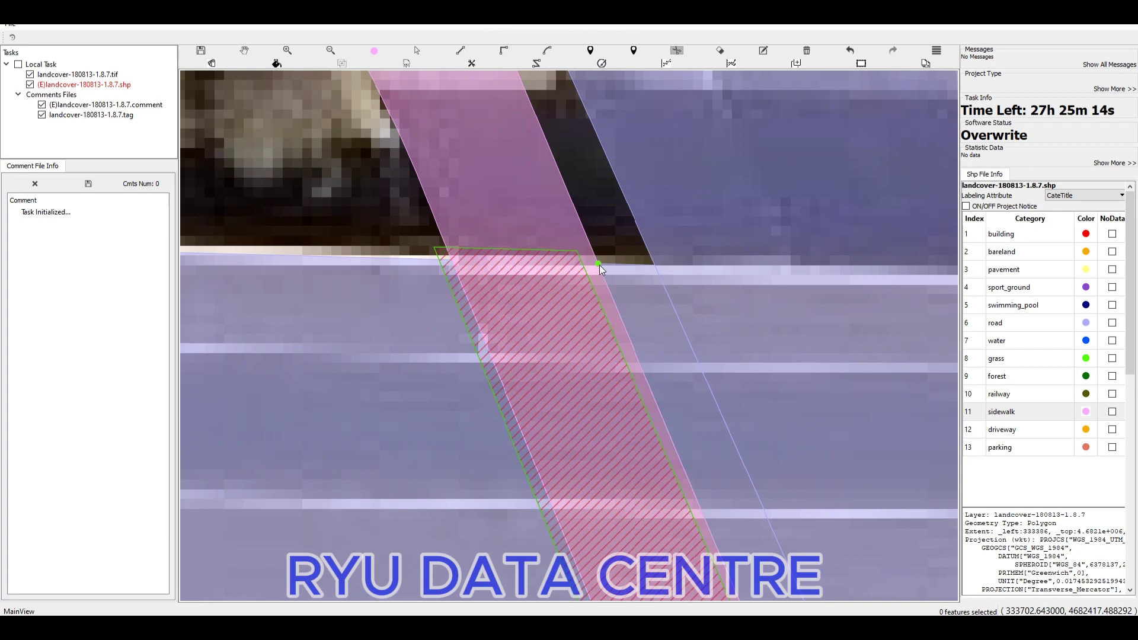
pyautogui.rightClick(453, 261)
pyautogui.click(566, 391)
pyautogui.moveTo(381, 419); pyautogui.dragTo(364, 279)
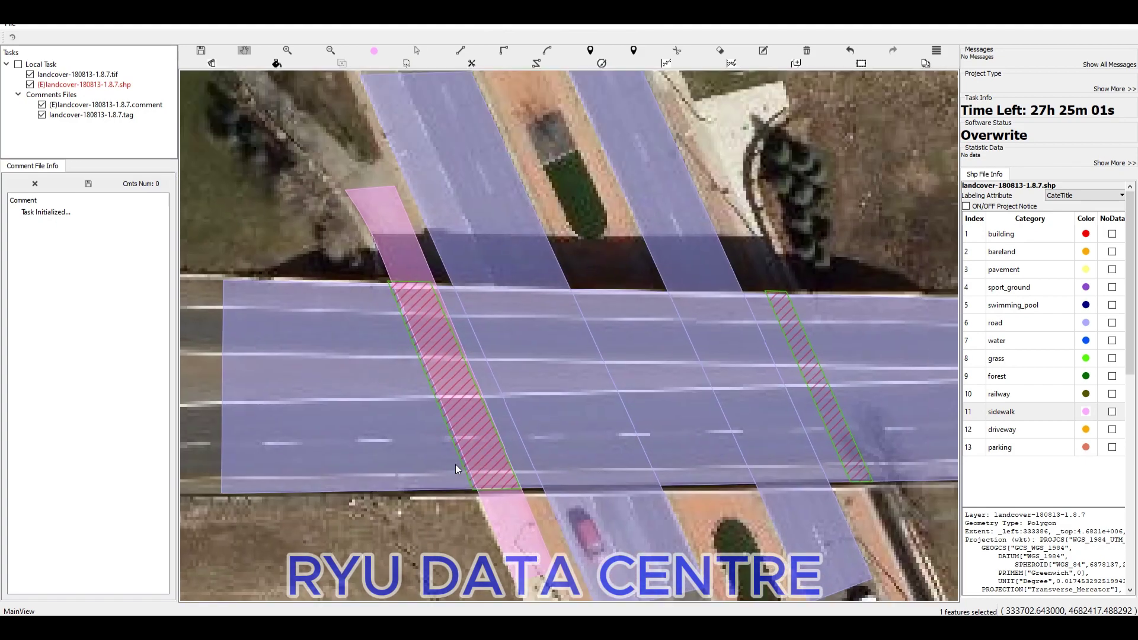
# Select the hatched pink sidewalk strip crossing under the bridge as the only selected feature.
pyautogui.click(463, 432)
pyautogui.click(476, 457)
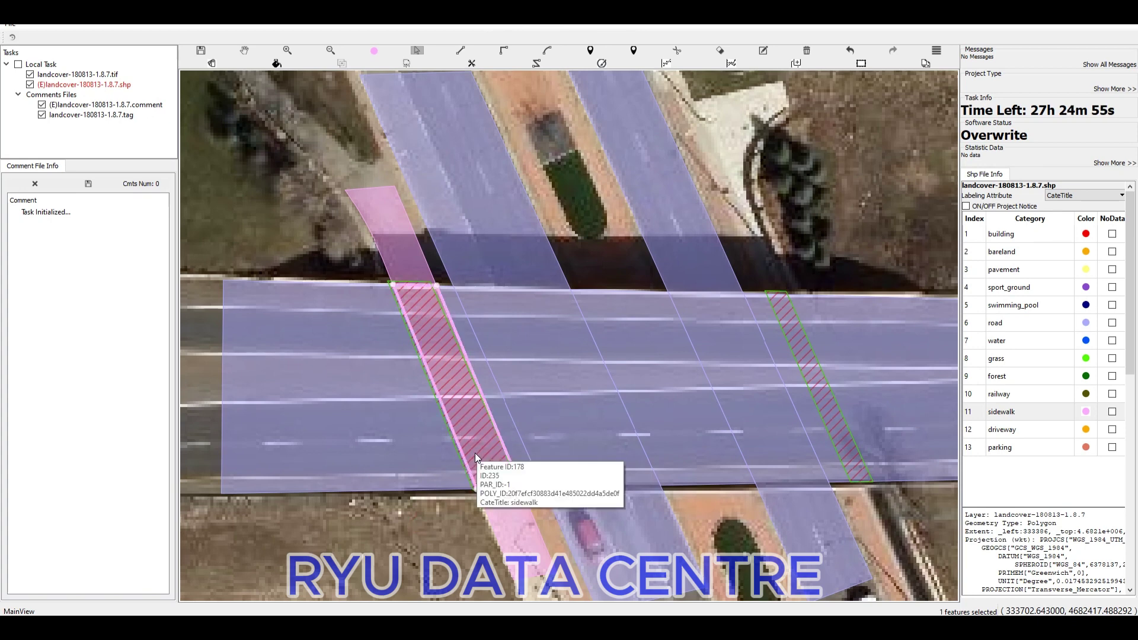
pyautogui.click(435, 536)
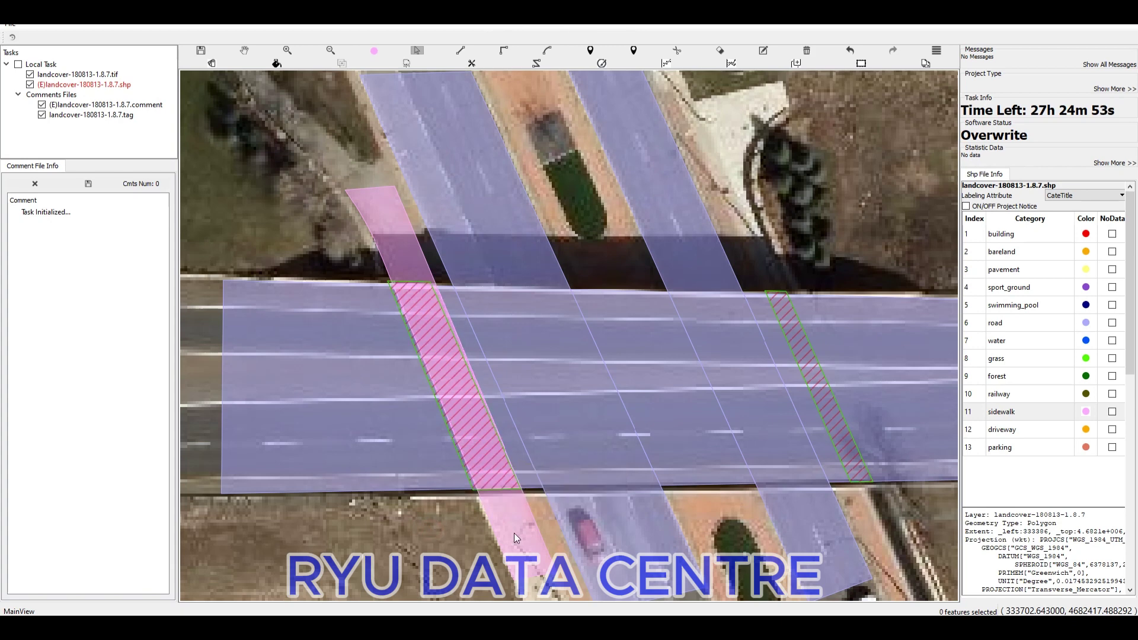
pyautogui.click(471, 446)
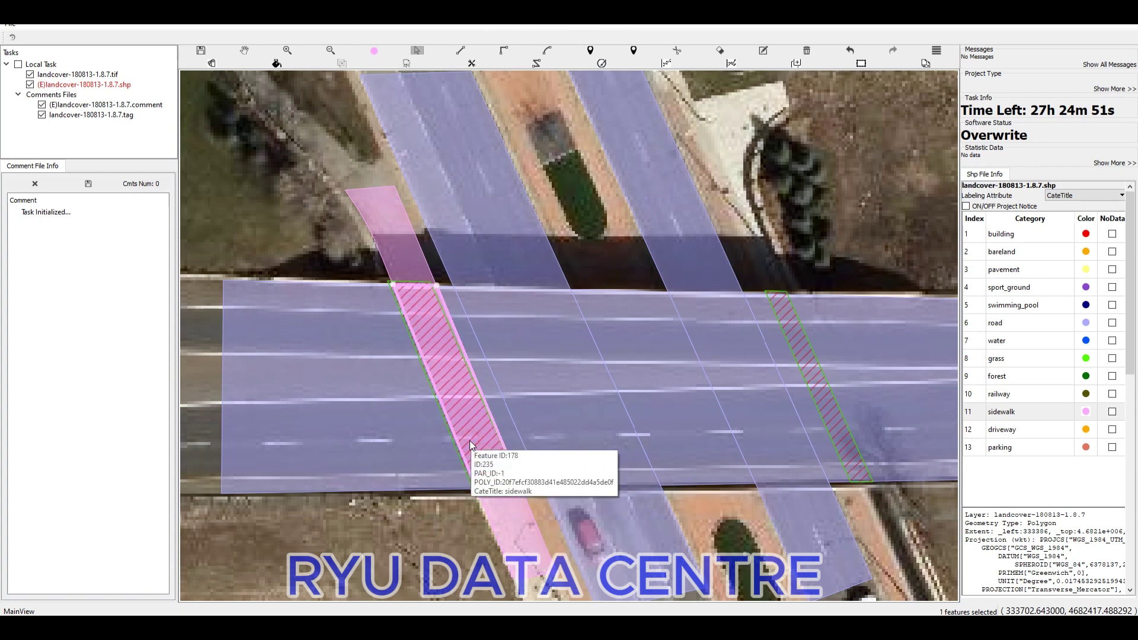
pyautogui.press('space')
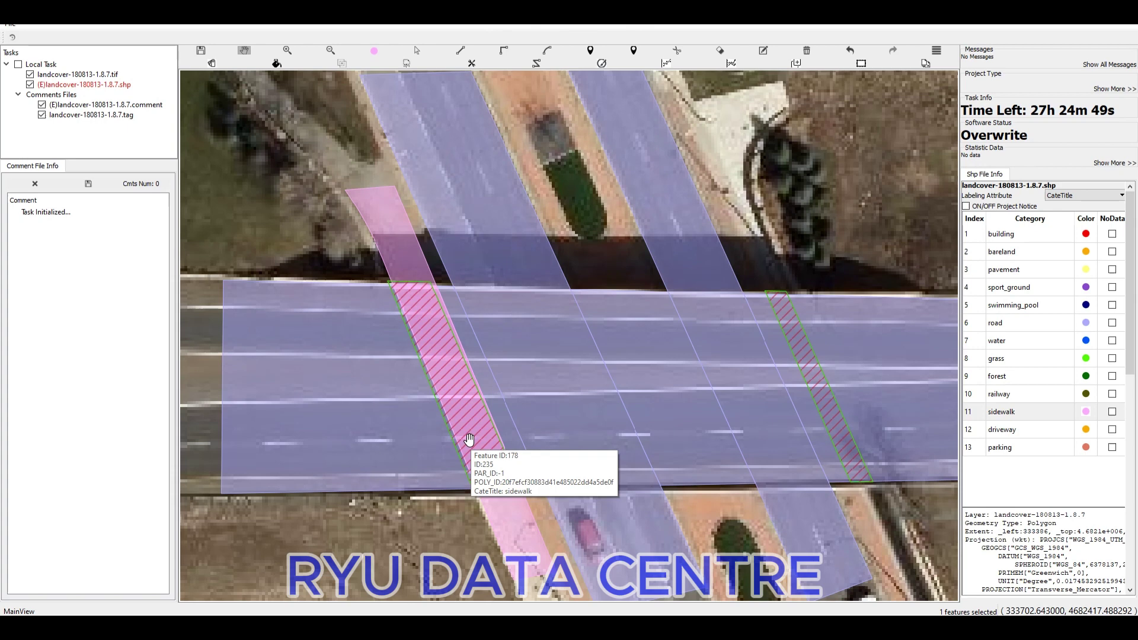
pyautogui.press('space')
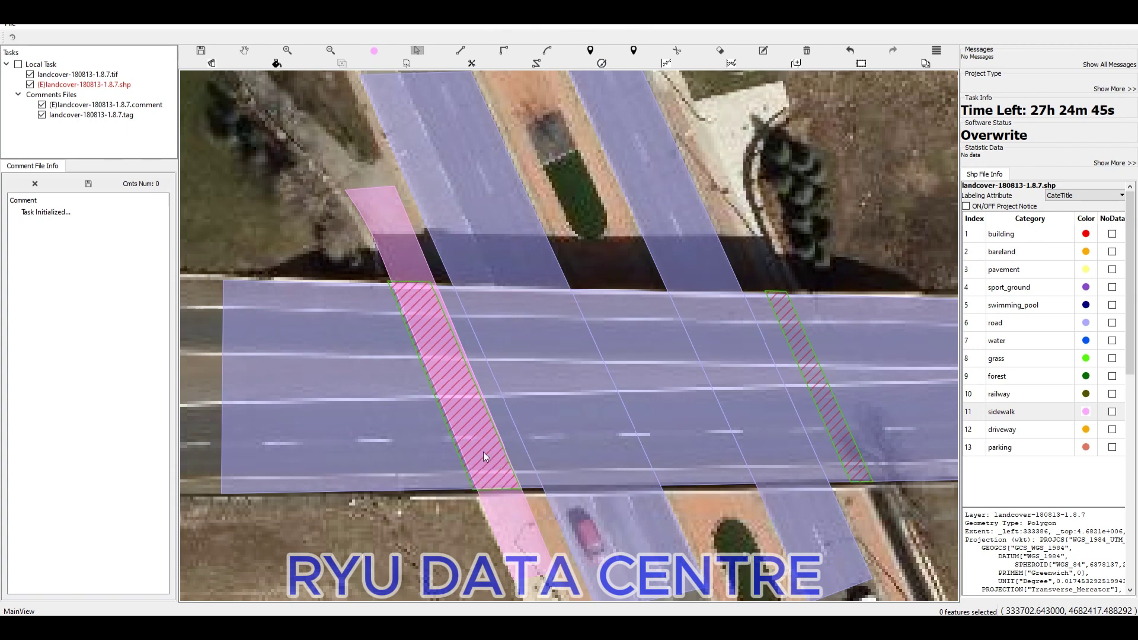
pyautogui.click(484, 456)
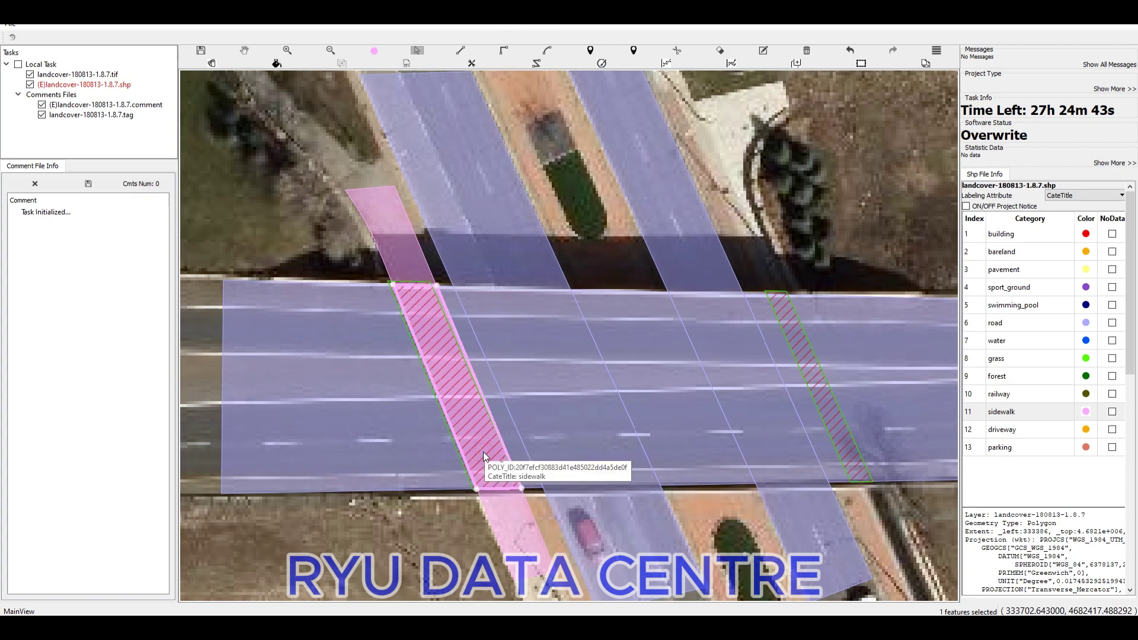
# Assign the road category to the selected strip, then reselect it to check its label.
pyautogui.doubleClick(1087, 328)
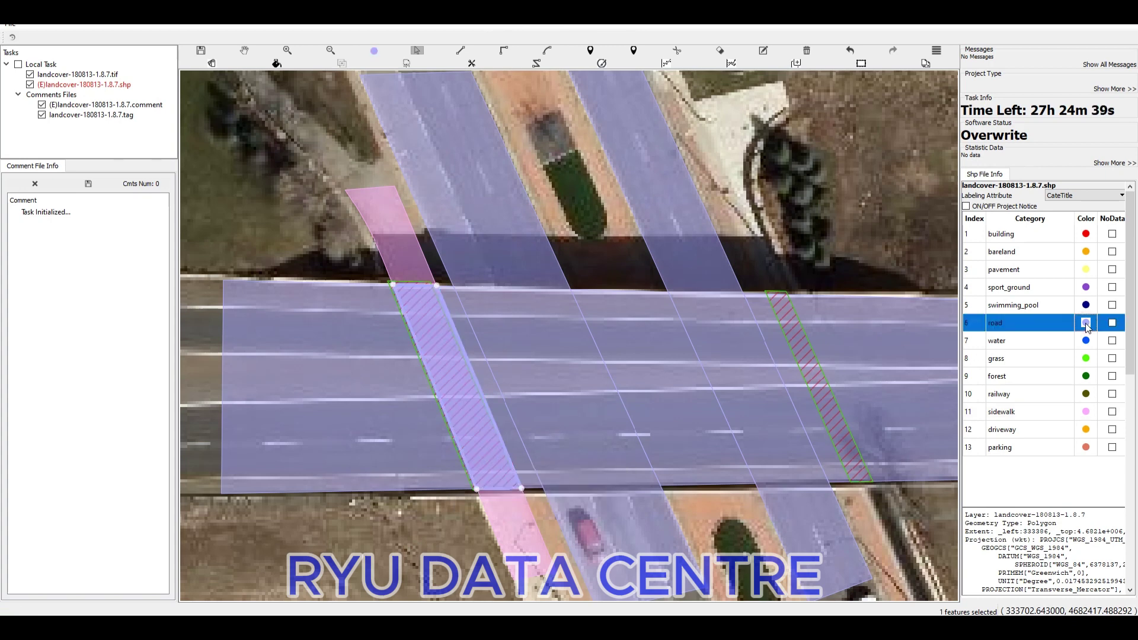
pyautogui.click(693, 414)
pyautogui.click(478, 416)
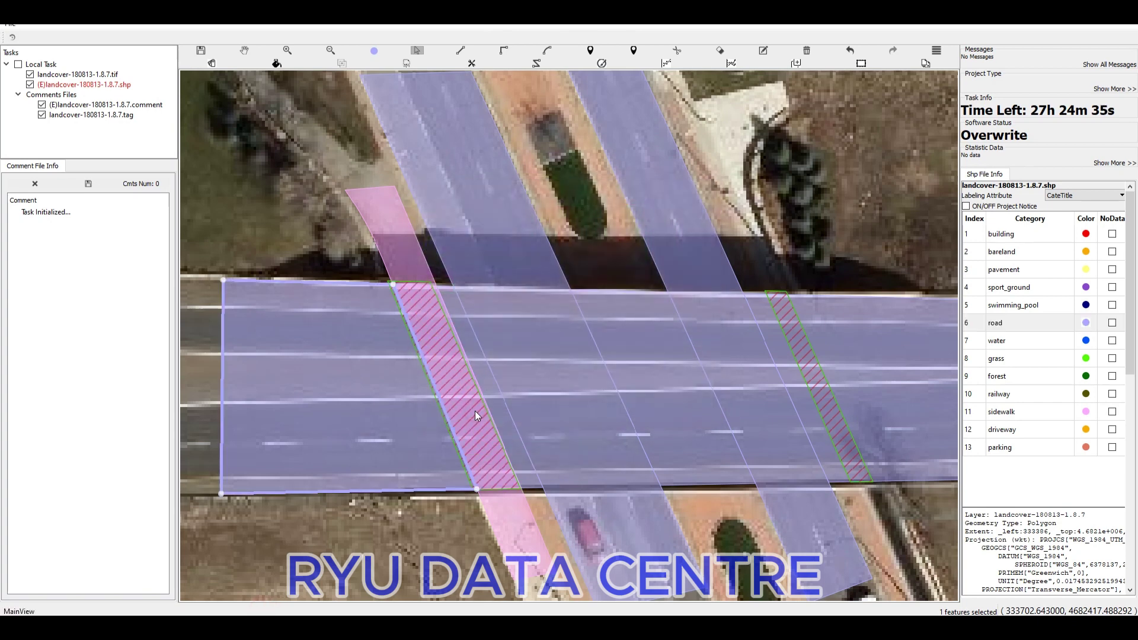
pyautogui.click(450, 424)
pyautogui.click(374, 565)
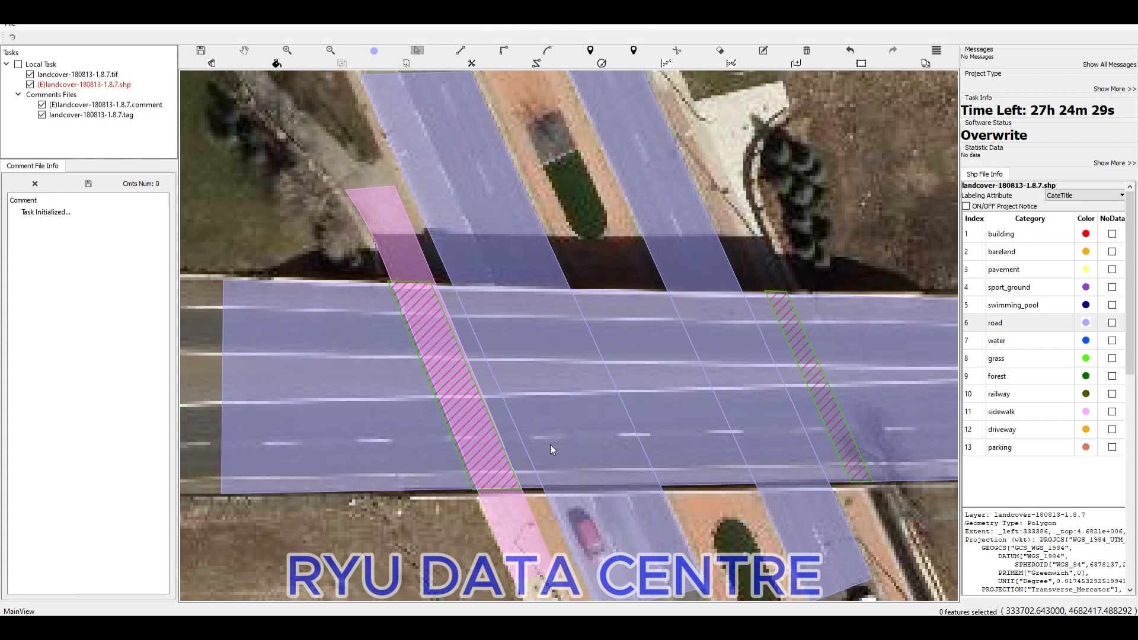
pyautogui.click(440, 358)
pyautogui.moveTo(446, 543)
# Clear the selection, check the overlapping strips under the bridge, and zoom in on them.
pyautogui.press('Escape')
pyautogui.click(485, 465)
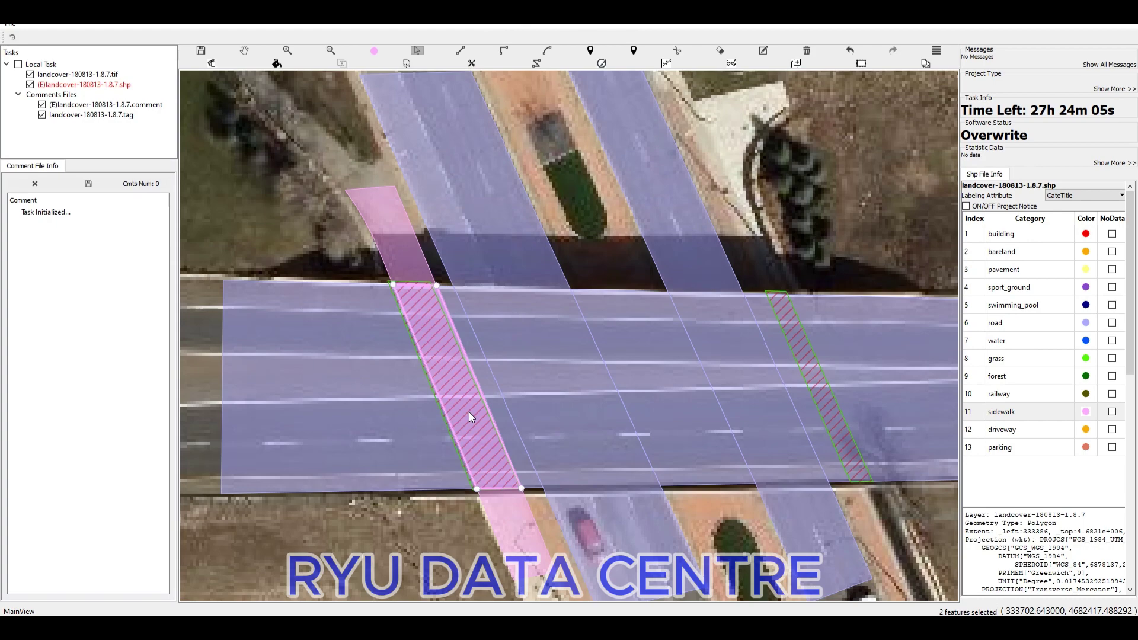
pyautogui.click(469, 413)
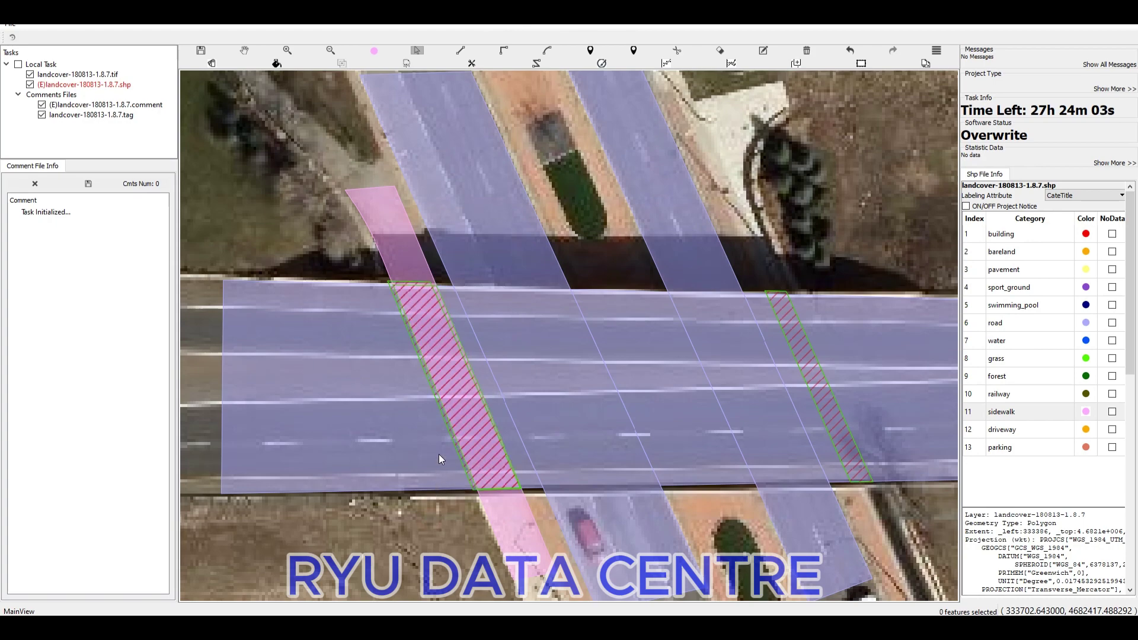
pyautogui.scroll(5, 501, 487)
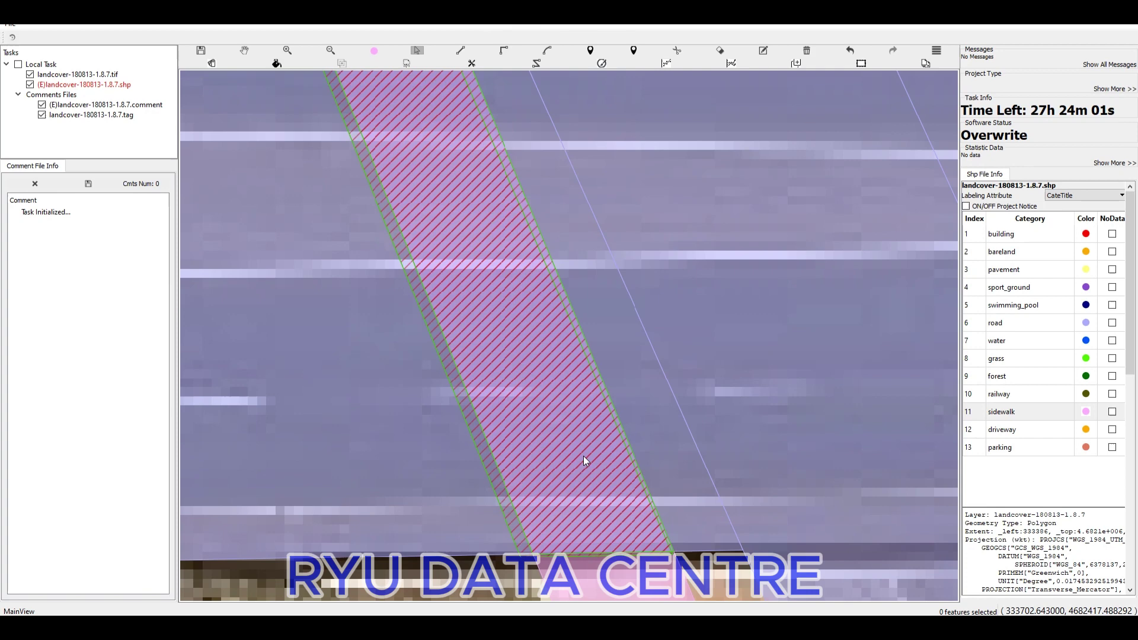
pyautogui.click(520, 543)
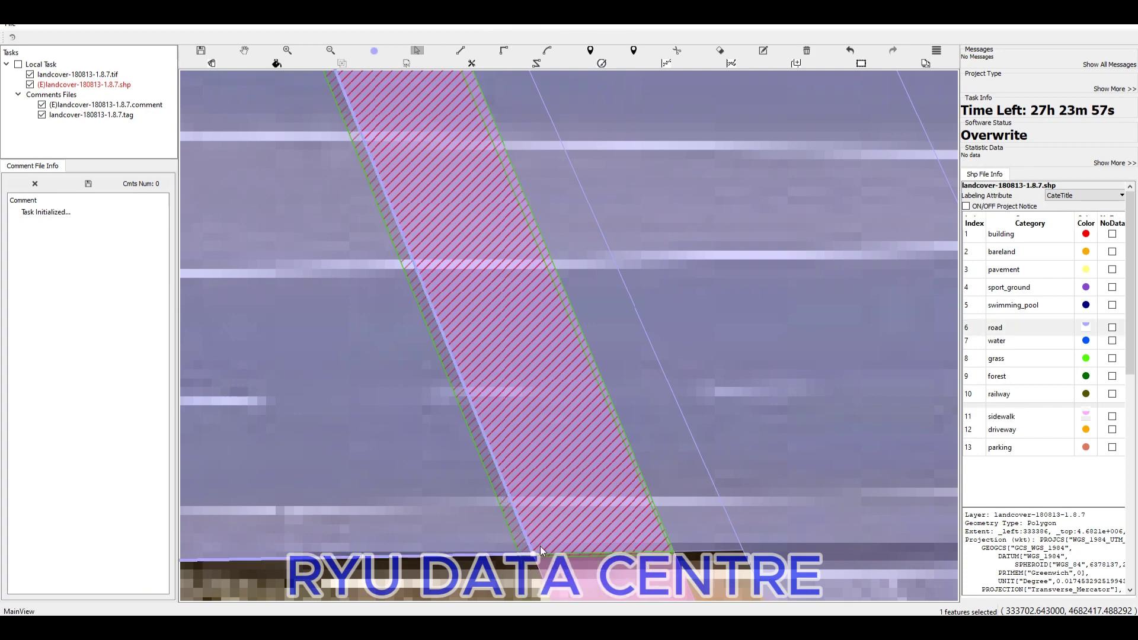
pyautogui.scroll(-3, 568, 530)
pyautogui.scroll(-3, 568, 531)
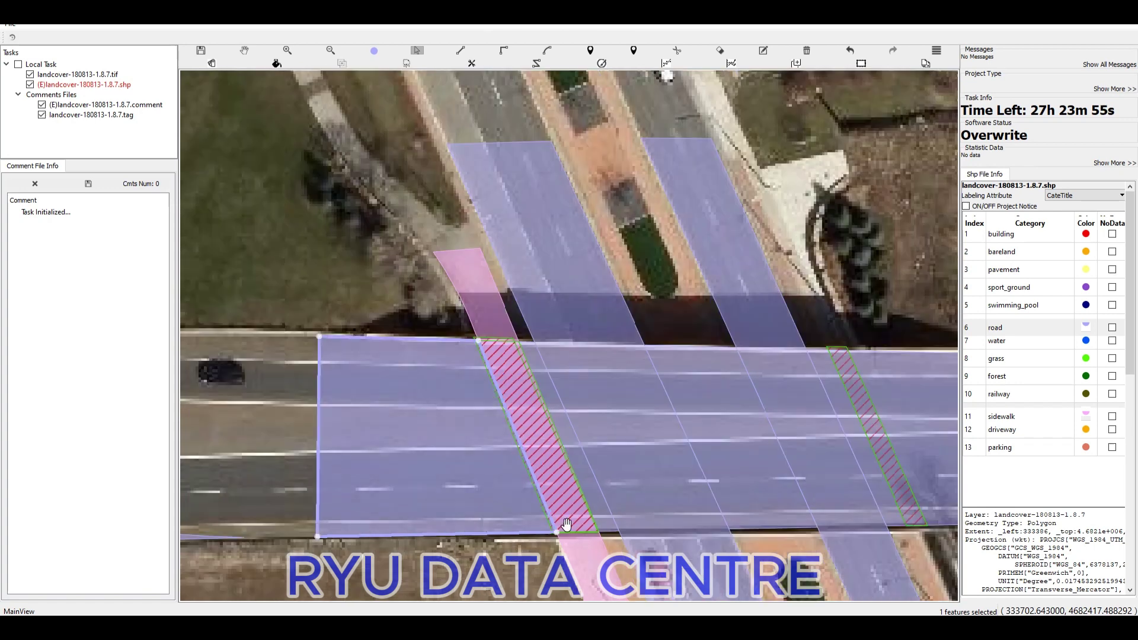
pyautogui.scroll(3, 554, 489)
pyautogui.moveTo(553, 489)
pyautogui.mouseDown()
pyautogui.moveTo(469, 518)
pyautogui.moveTo(429, 451)
pyautogui.mouseUp()
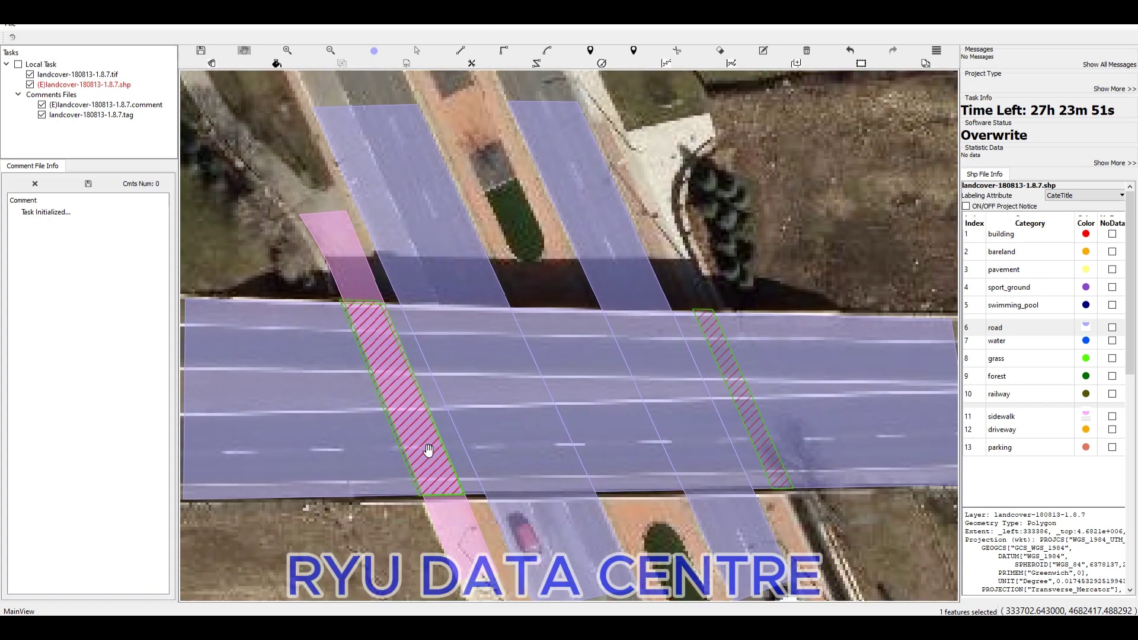
pyautogui.scroll(-1, 428, 451)
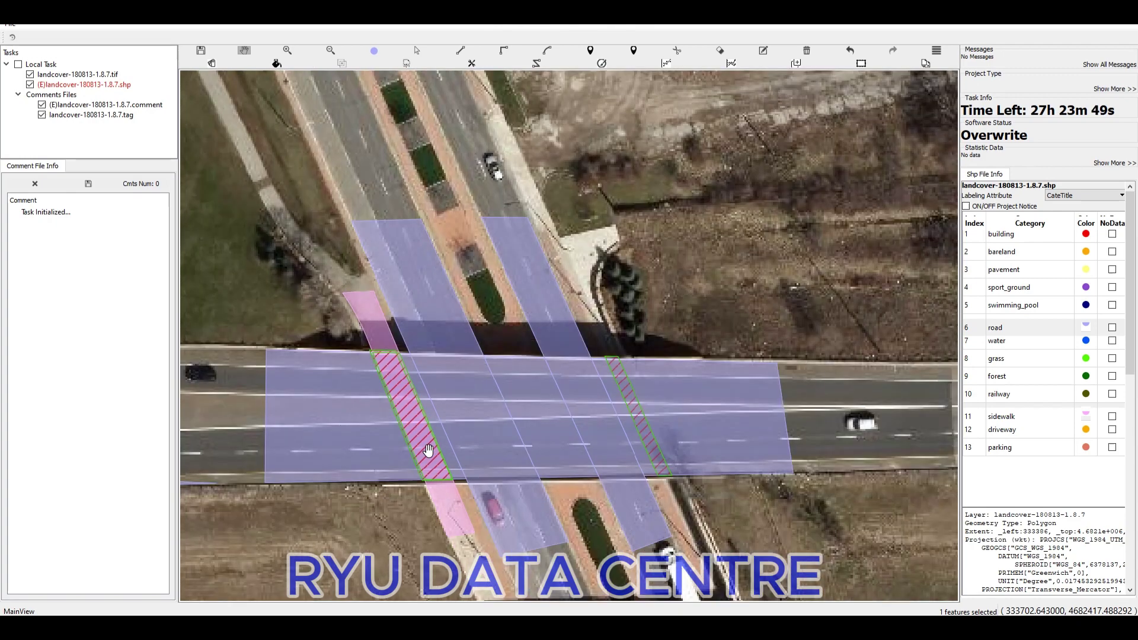
pyautogui.scroll(2, 429, 450)
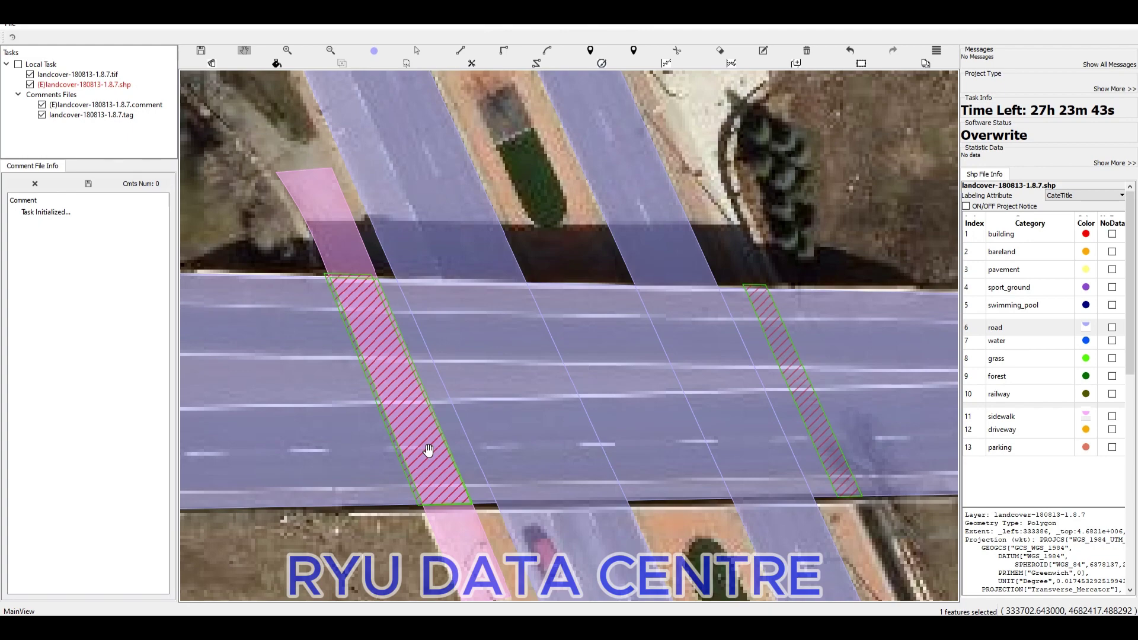
pyautogui.scroll(-5, 429, 450)
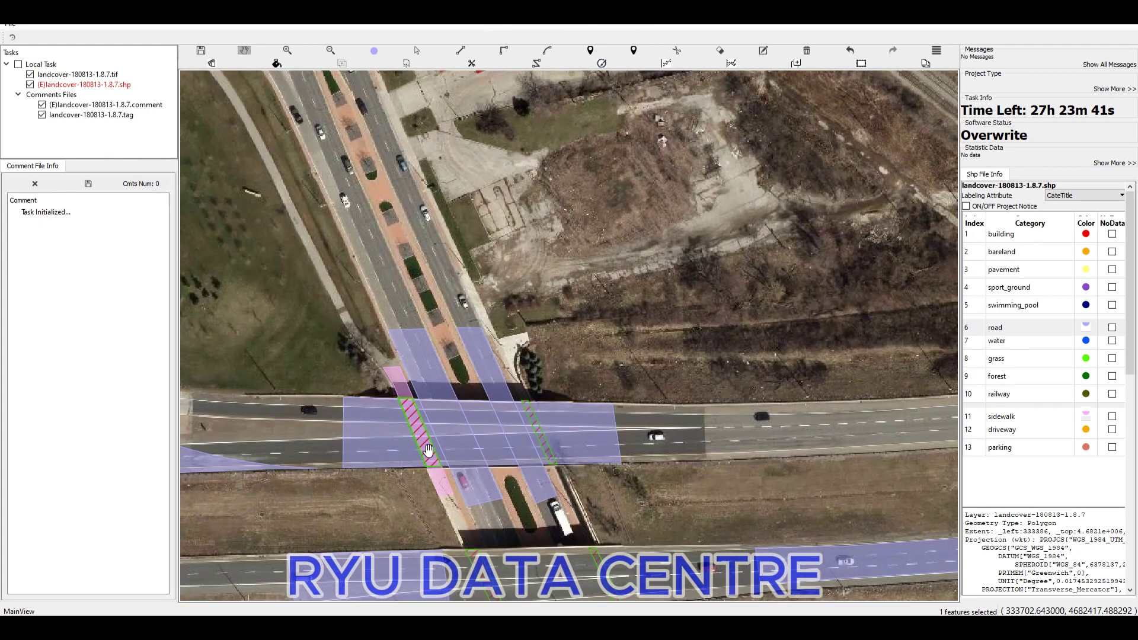
pyautogui.scroll(3, 420, 409)
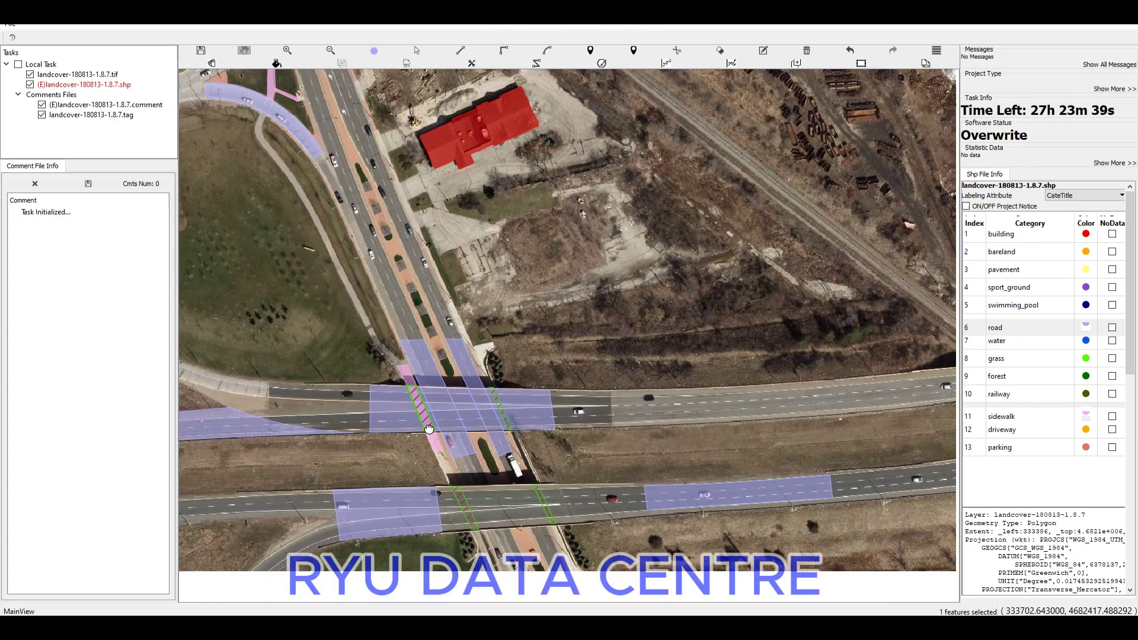
pyautogui.scroll(6, 420, 409)
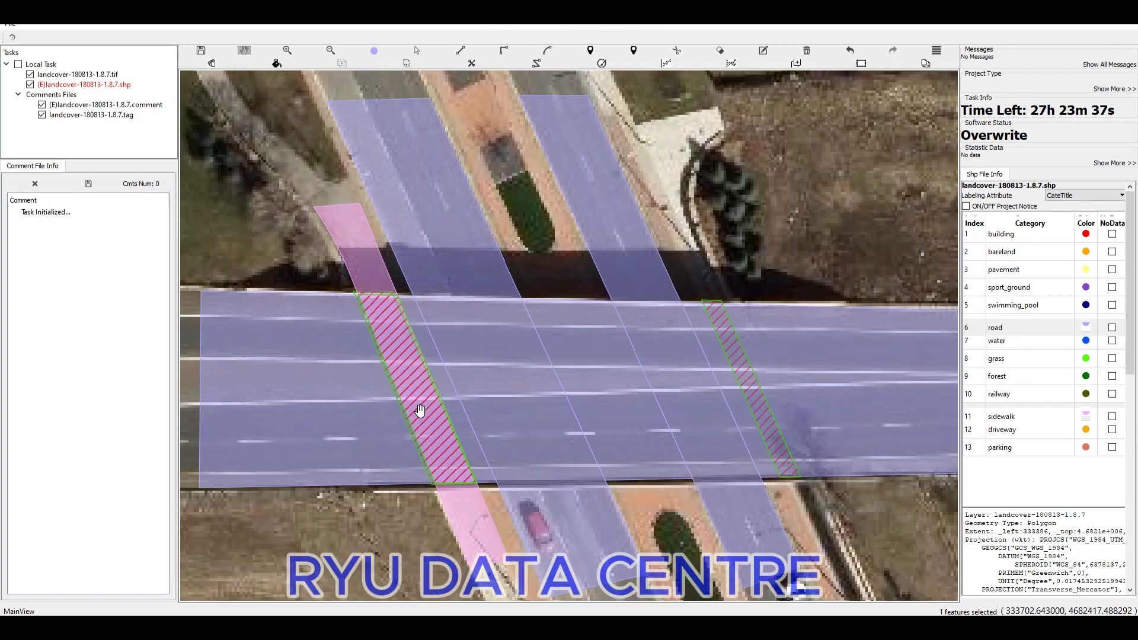
pyautogui.scroll(1, 422, 428)
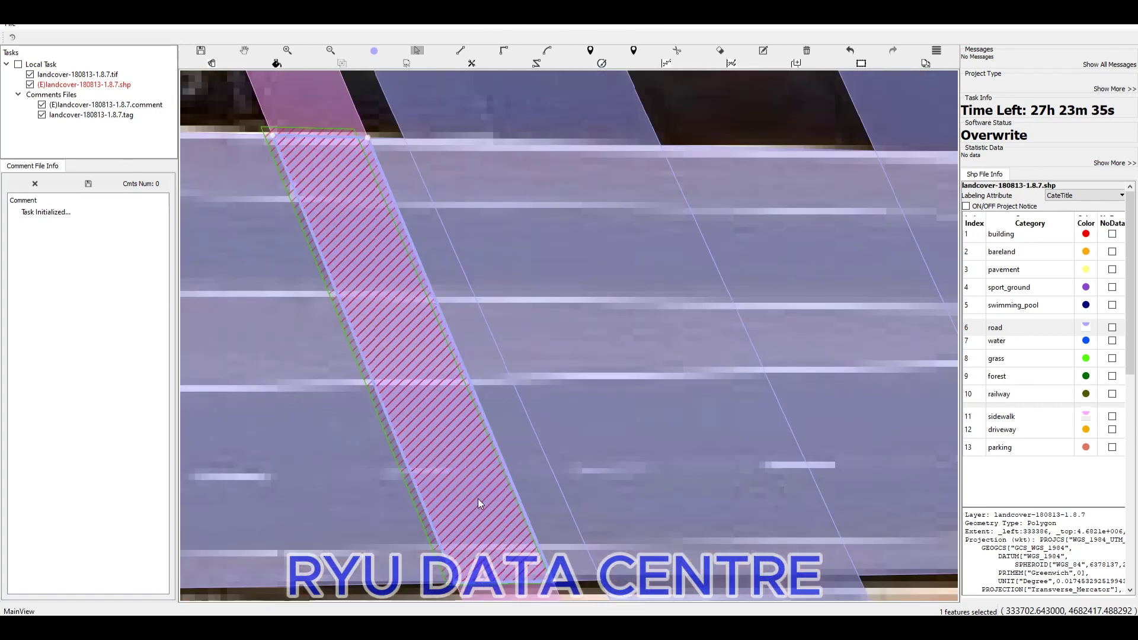
pyautogui.scroll(-2, 422, 381)
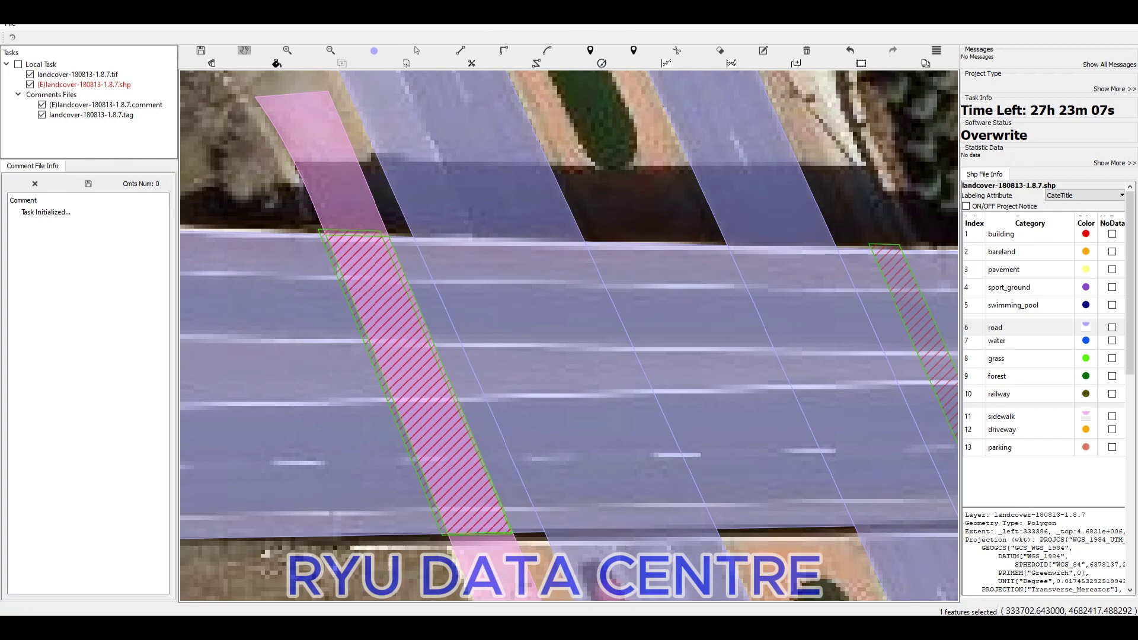
pyautogui.moveTo(836, 627)
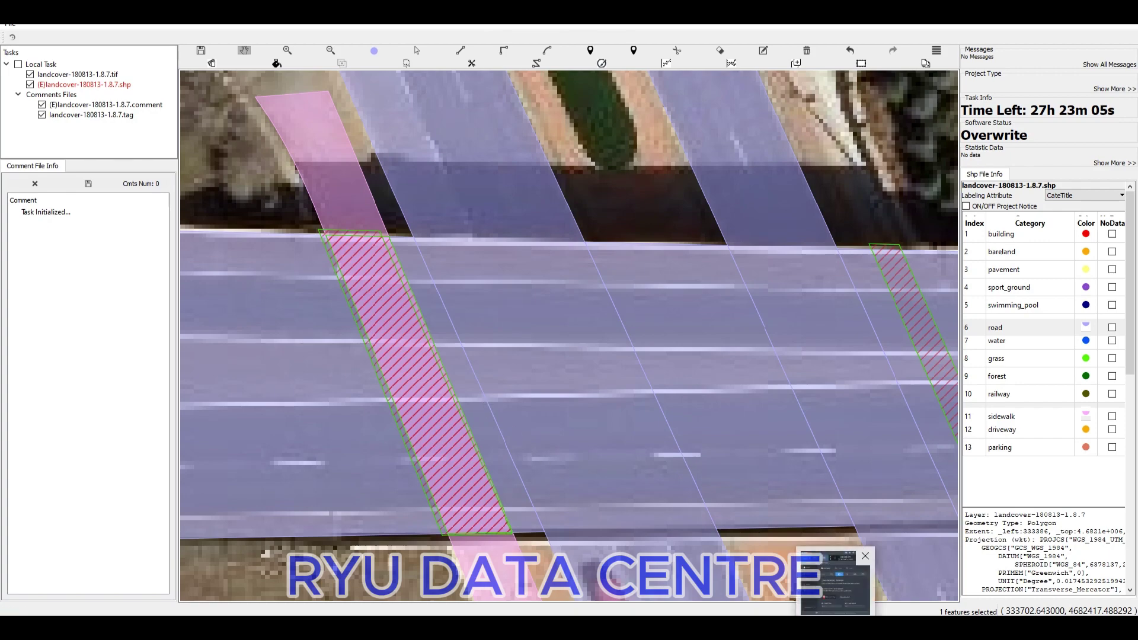